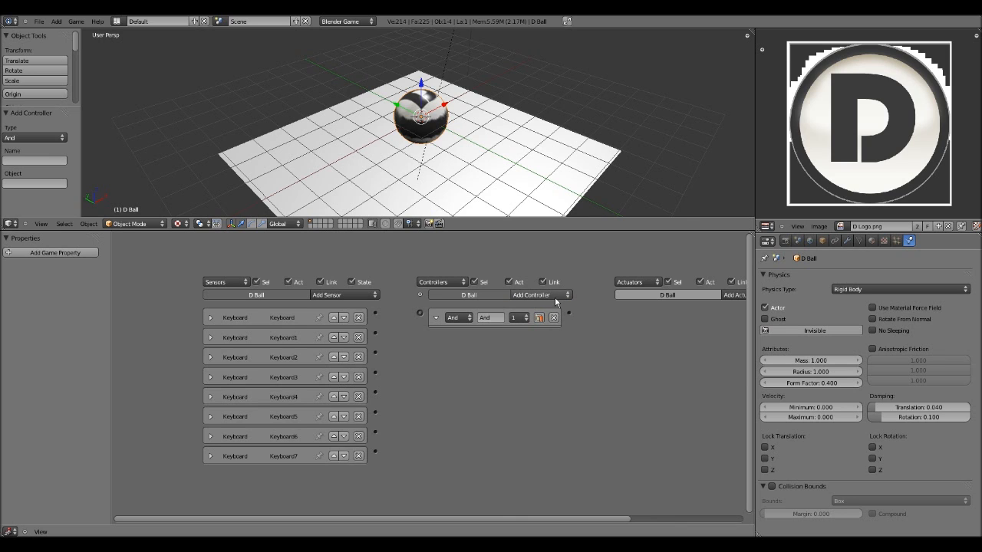
Expand the first two keyboard sensors and connect both of them to the D Ball's And controller.
left_click(210, 318)
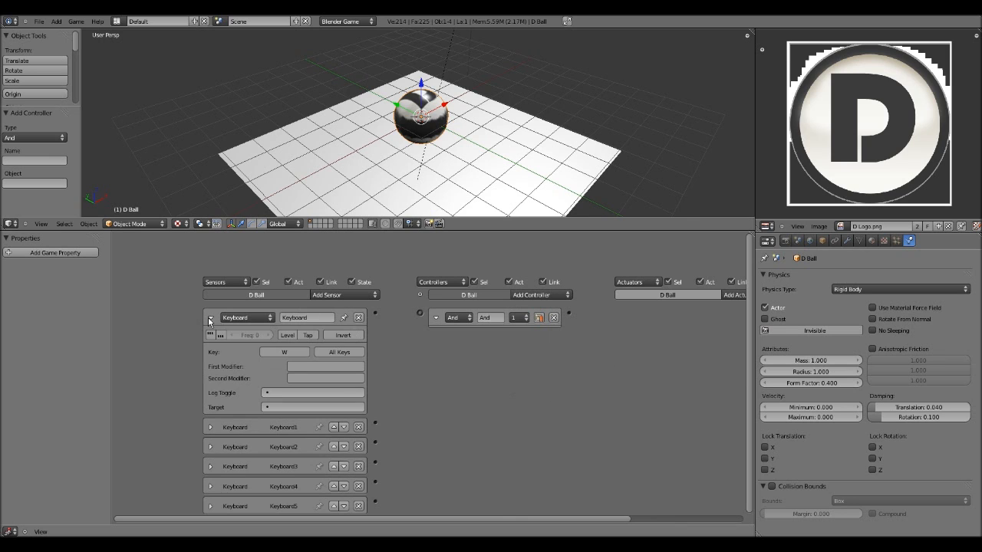
left_click(210, 318)
left_click(211, 317)
left_click(210, 316)
left_click(211, 318)
left_click(210, 427)
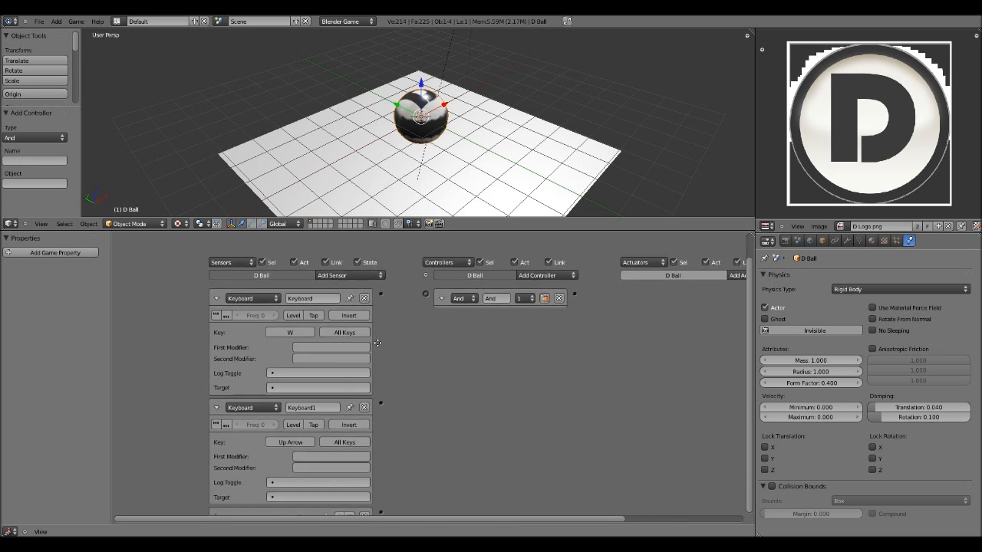
scroll(365, 361, "down", 1)
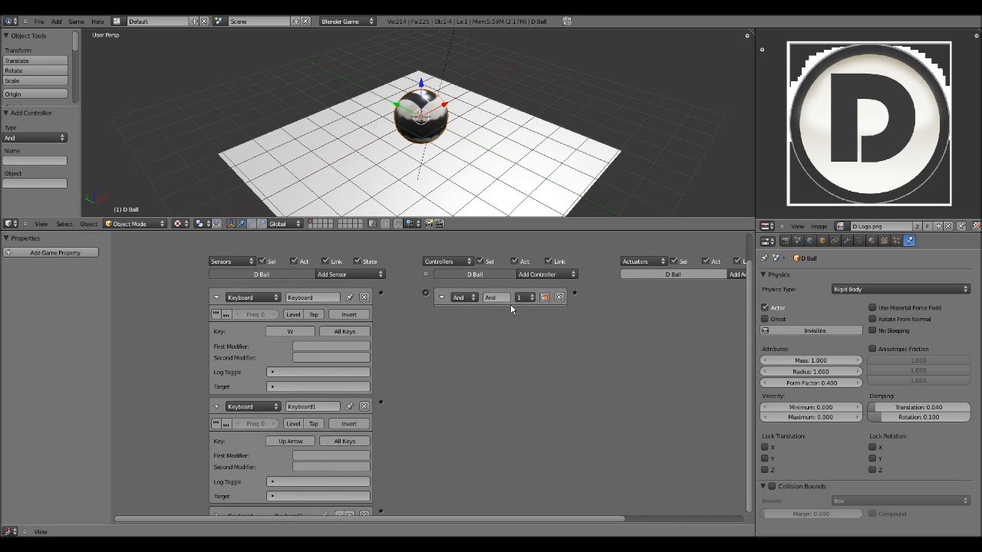
left_click_drag(382, 294, 381, 403)
Change the controller's logic type to Or and collapse the two expanded keyboard sensors.
left_click(459, 297)
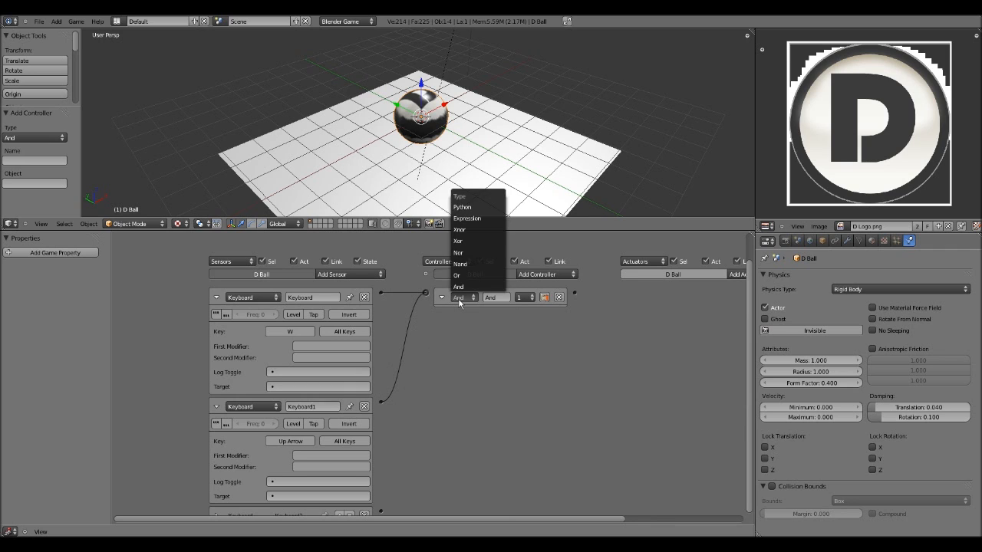
left_click(462, 297)
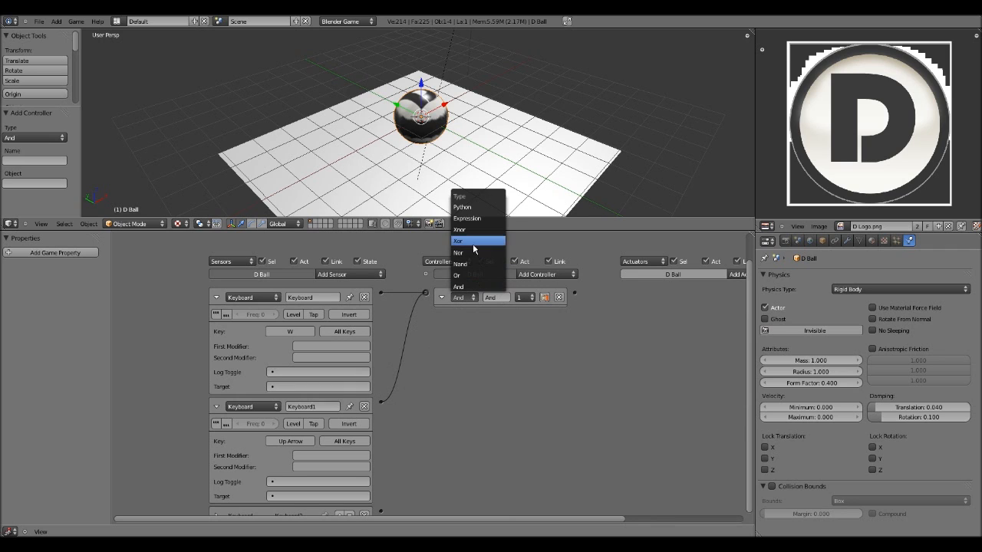
left_click(471, 277)
left_click(216, 297)
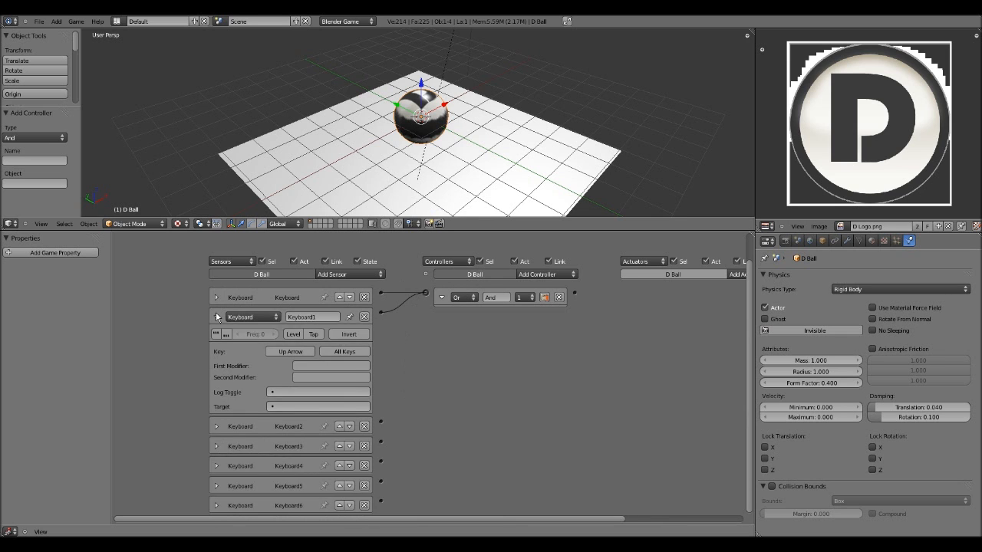
left_click(216, 317)
Rename the first keyboard sensor, assigned to the W key, to "forward" and collapse it.
middle_click_drag(404, 335, 279, 386)
middle_click_drag(483, 368, 412, 377)
middle_click_drag(262, 363, 430, 358)
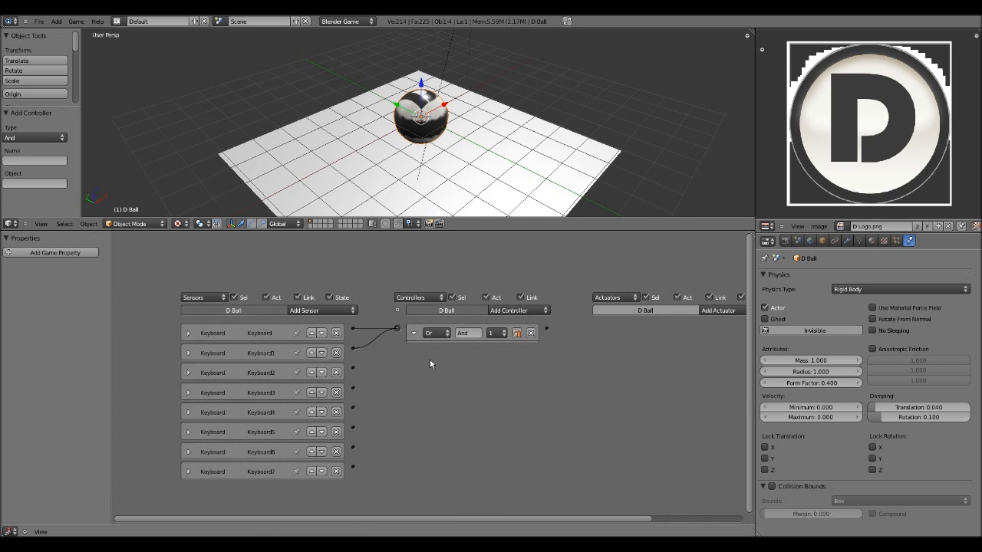
left_click(188, 333)
left_click(266, 334)
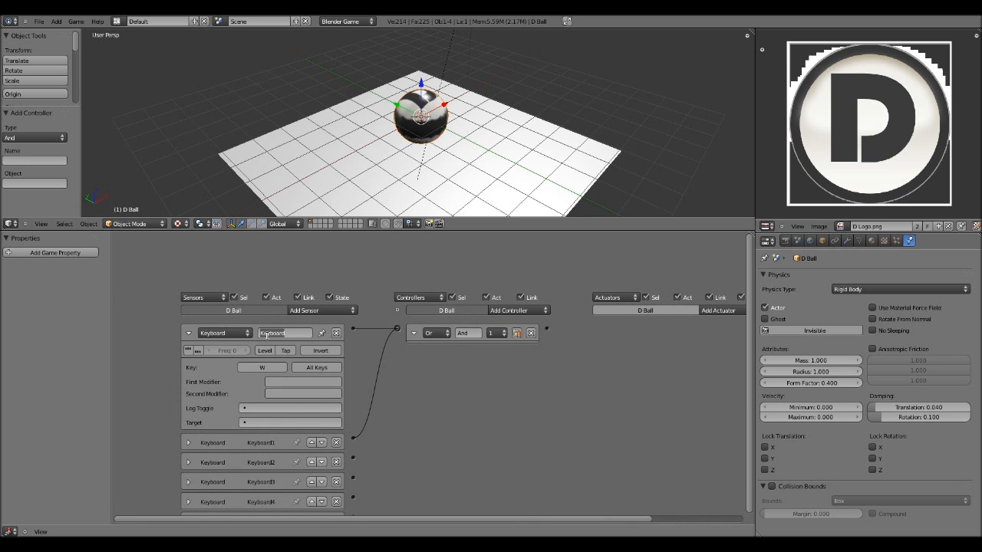
type("move fo")
type("rwar")
key("Return")
left_click(188, 333)
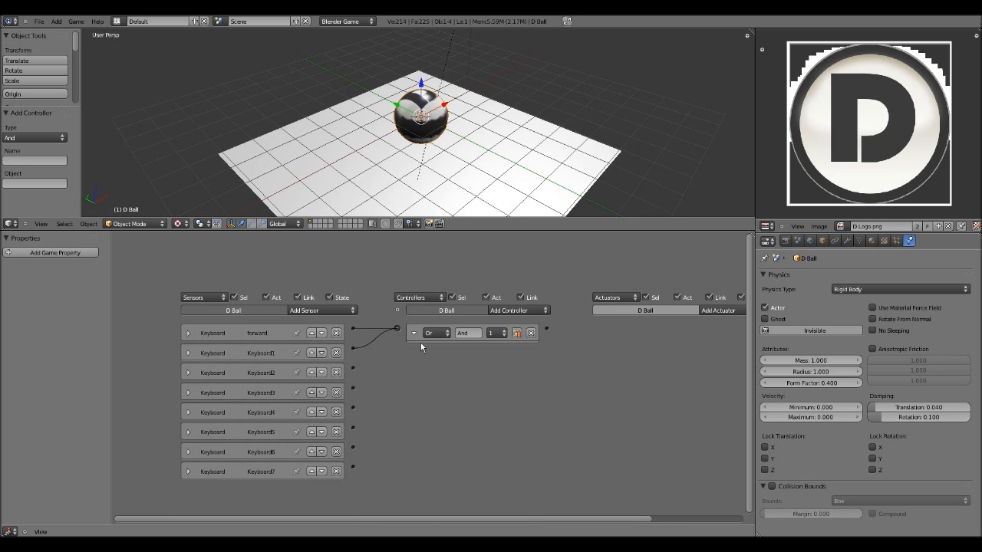
Rename the Or controller to "forward".
left_click(458, 333)
type("forward")
key("Return")
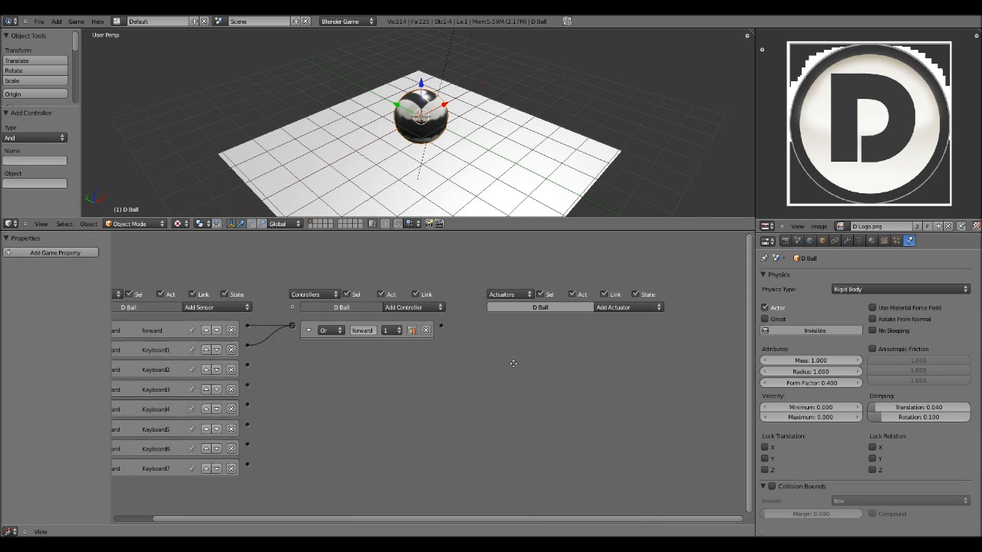
Add a Motion actuator to the D Ball and connect the "forward" controller to it.
scroll(518, 353, "right", 5, "ctrl")
left_click(608, 307)
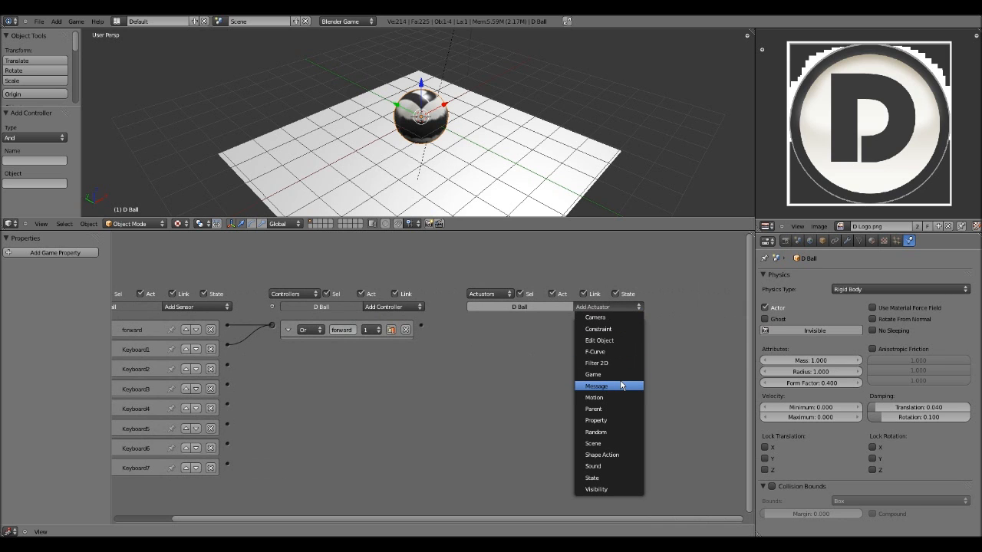
left_click(618, 398)
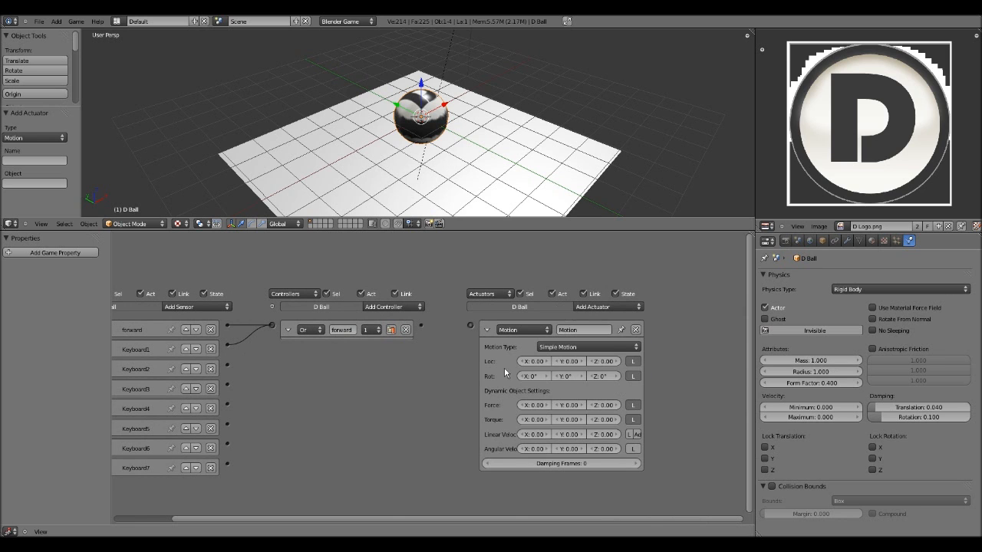
scroll(470, 335, "left", 1, "ctrl")
left_click_drag(489, 325, 440, 325)
key("Home")
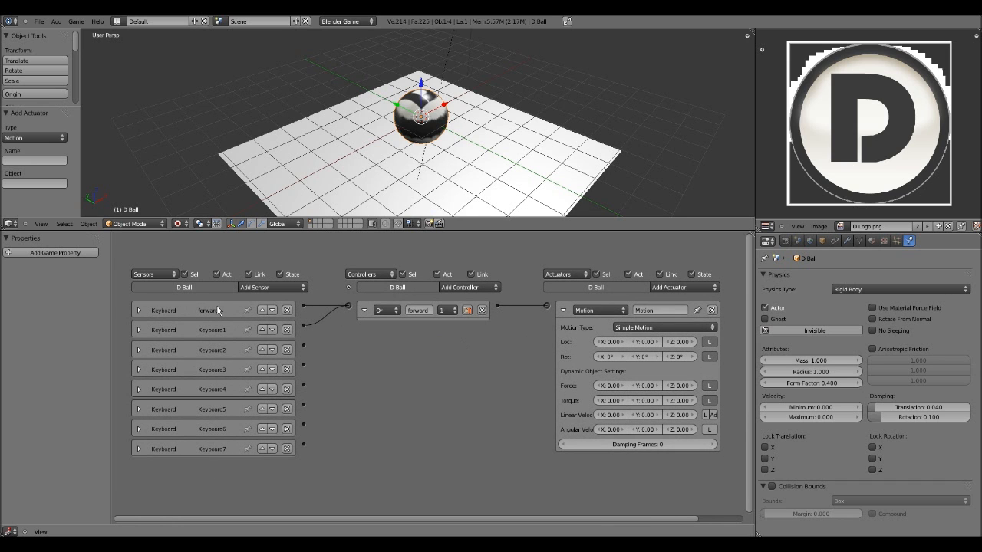
middle_click_drag(400, 378, 330, 411)
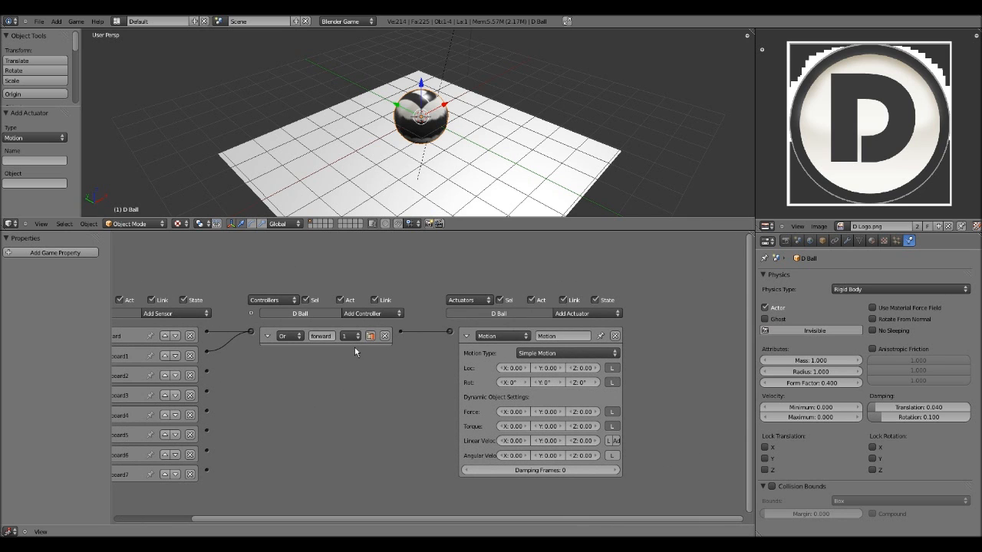
left_click(290, 336)
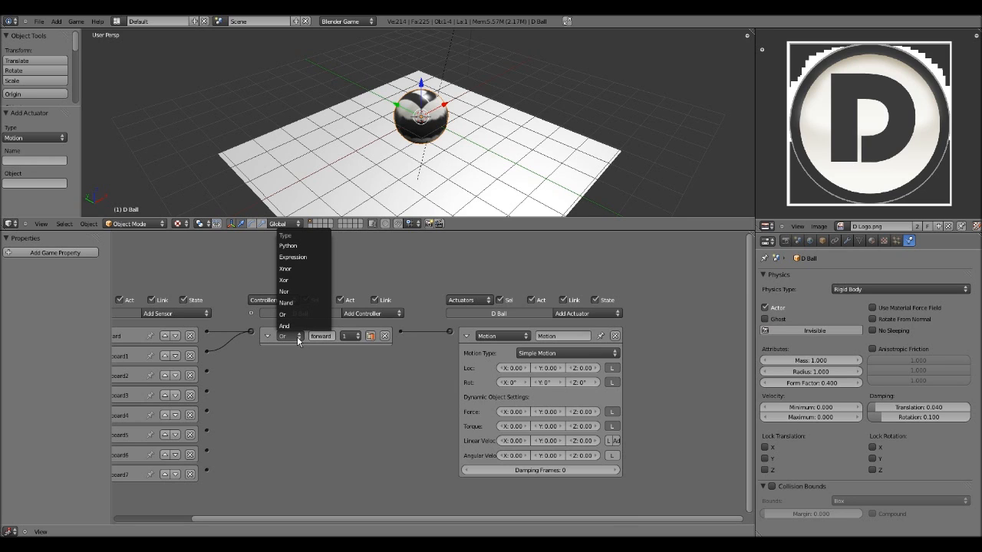
left_click(301, 344)
left_click(297, 339)
left_click(307, 315)
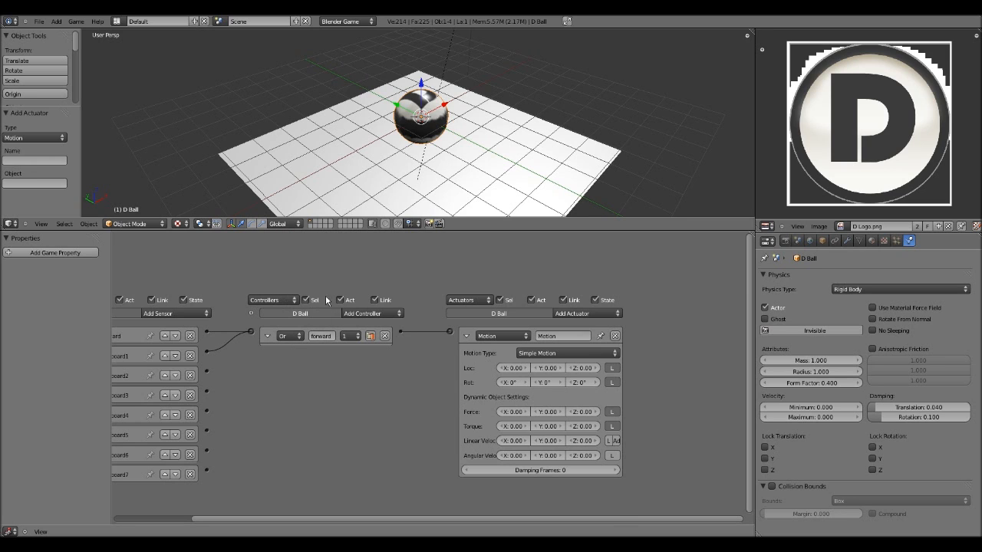
left_click(290, 336)
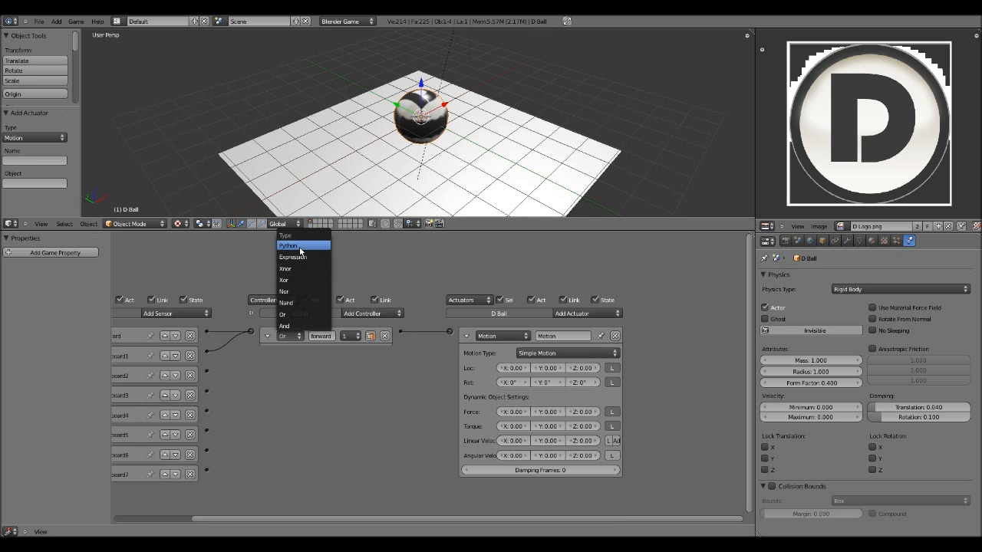
Rename the Motion actuator to "forward".
scroll(345, 384, "right", 2, "ctrl")
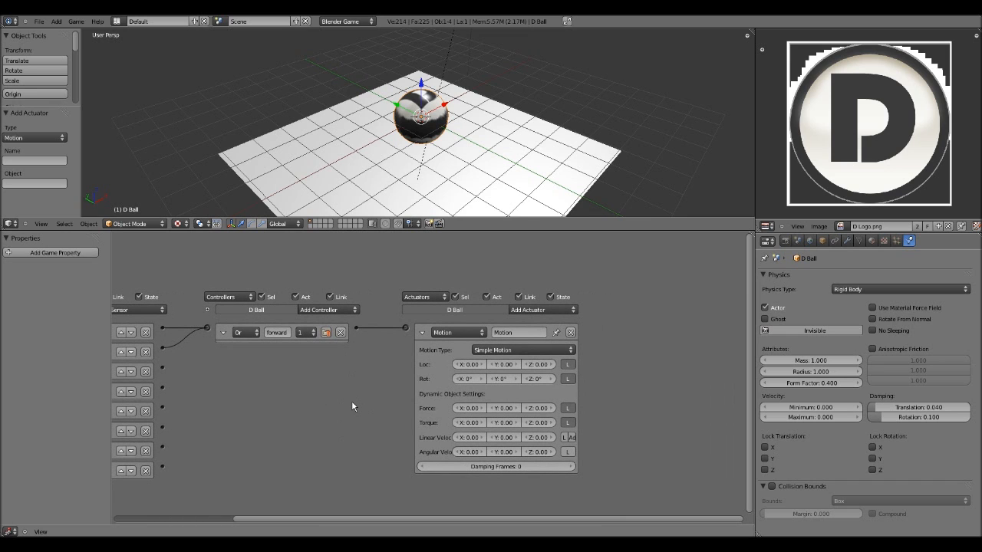
left_click(508, 333)
type("forward")
key("Return")
left_click(485, 350)
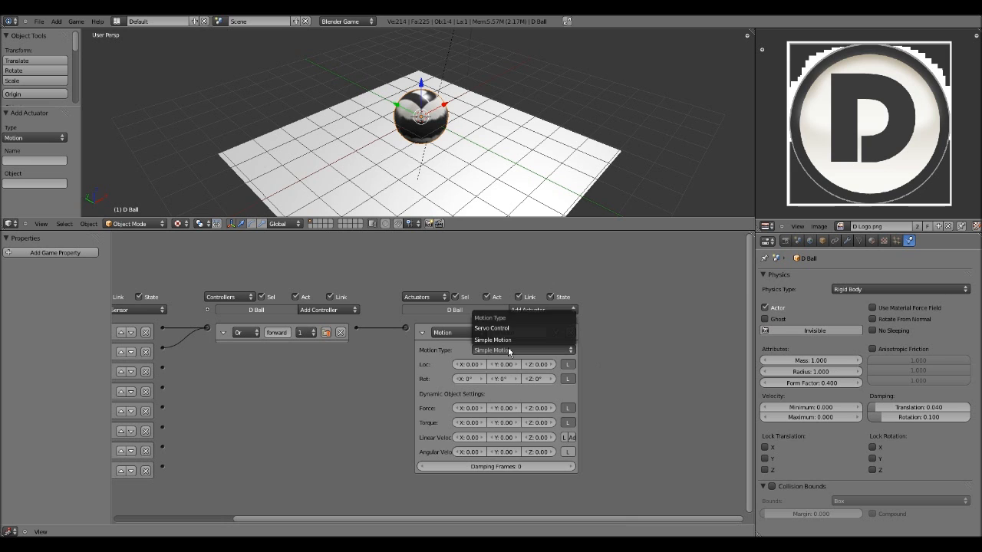
left_click(507, 346)
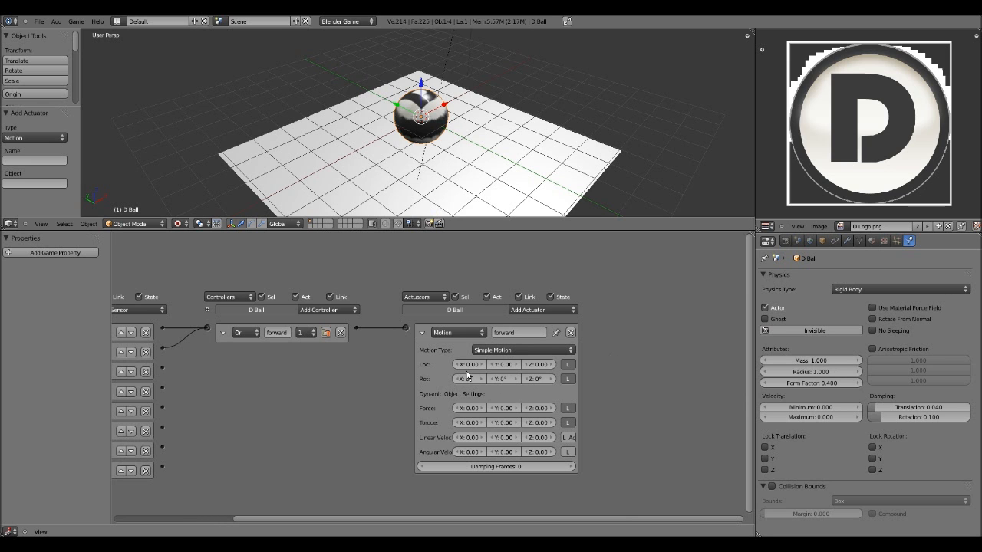
Rename the Up Arrow keyboard sensor to "forward" and collapse it.
middle_click_drag(347, 416, 412, 402)
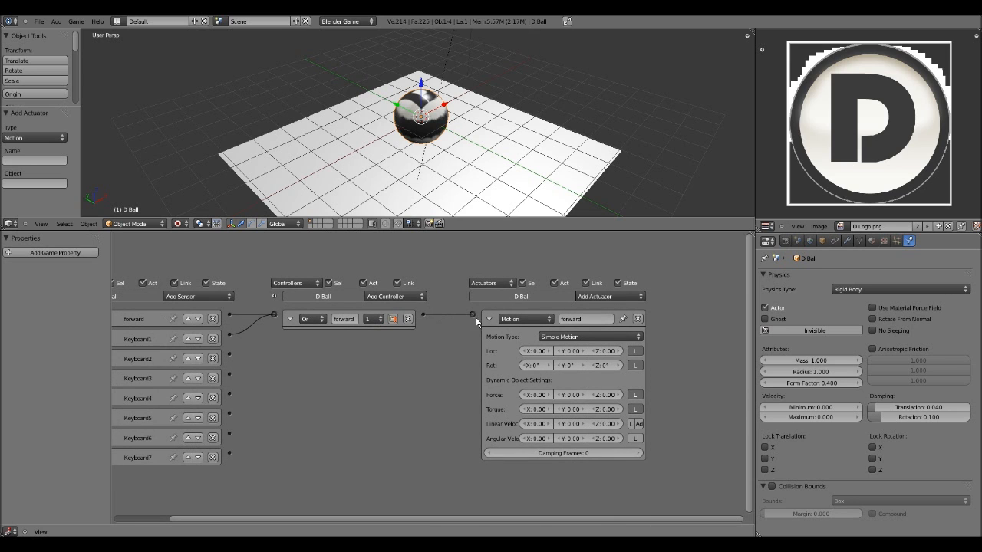
middle_click_drag(329, 393, 431, 372)
left_click(168, 319)
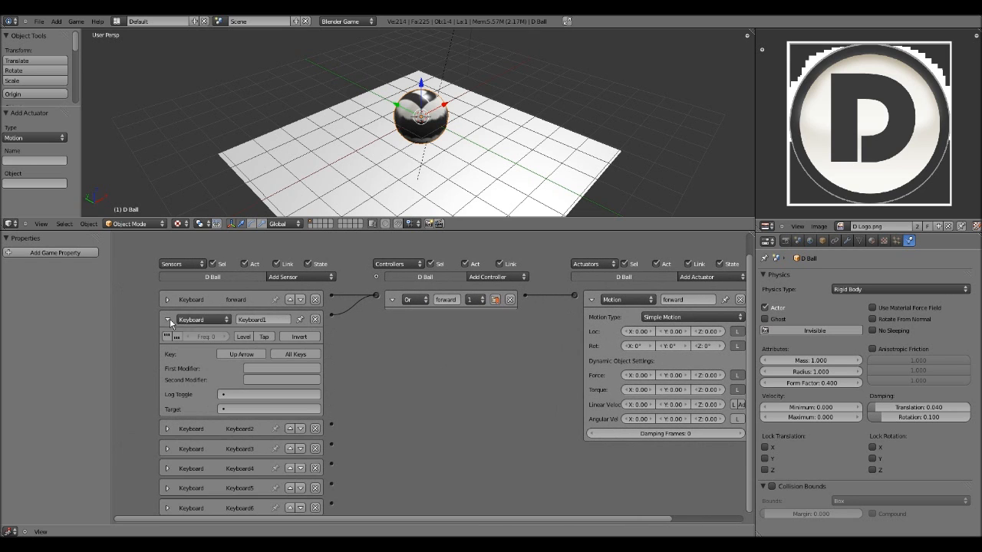
left_click(252, 319)
type("forward")
key("Return")
left_click(168, 319)
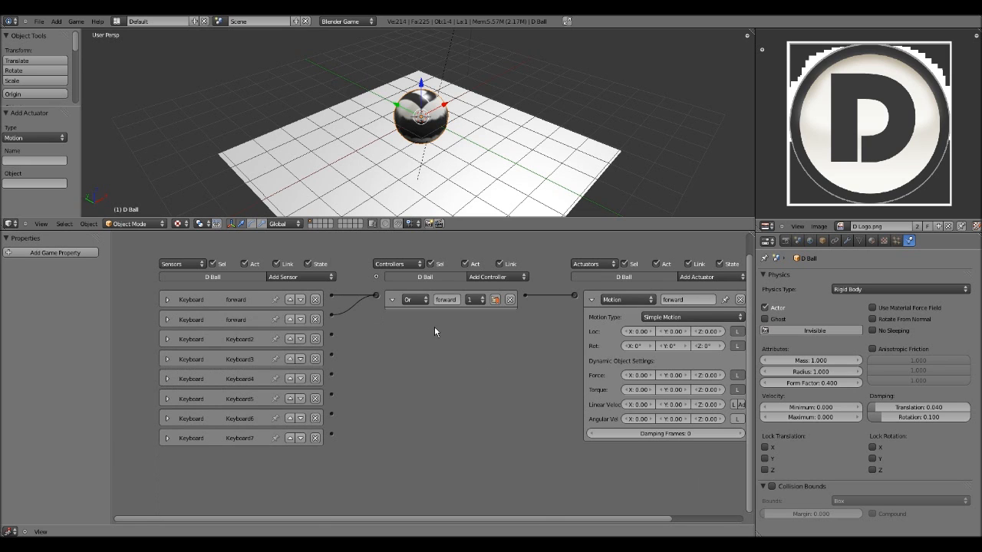
Set the "forward" actuator's Y location value to -0.05.
middle_click_drag(435, 328, 355, 332)
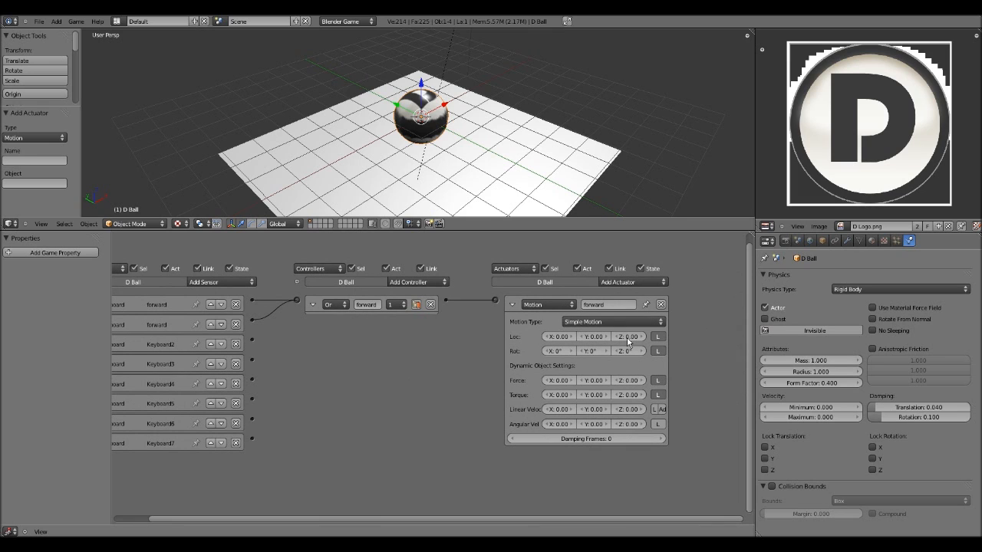
left_click(598, 336)
left_click(447, 397)
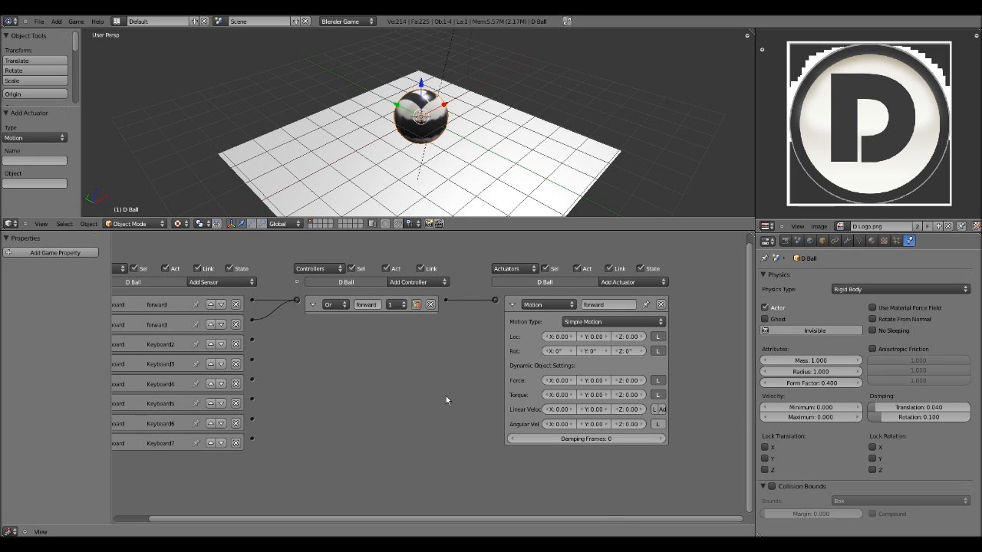
left_click(588, 337)
key("BackSpace")
type("-.05")
key("Return")
Set the "forward" actuator's X rotation to 5° and its Y force to -10.
left_click(559, 354)
key("Return")
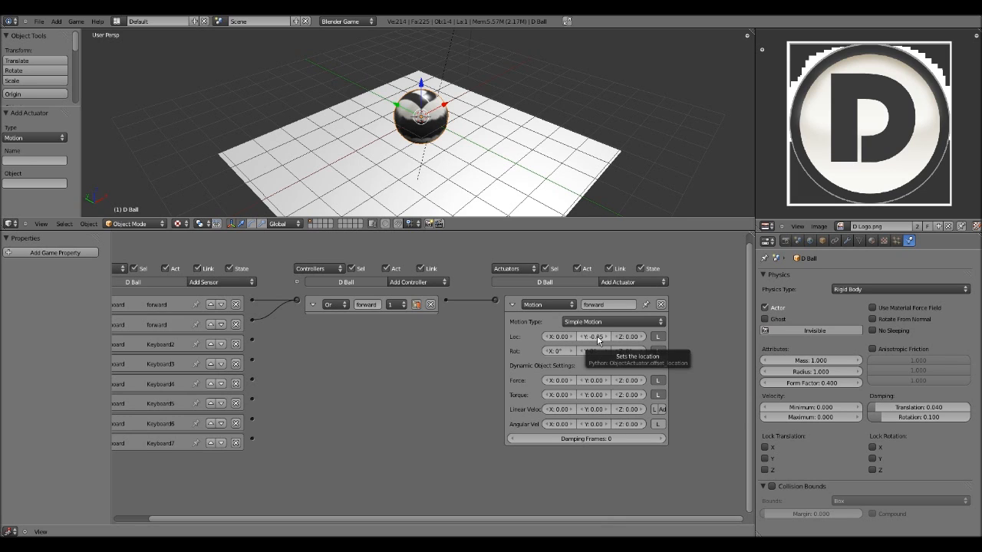
left_click(558, 352)
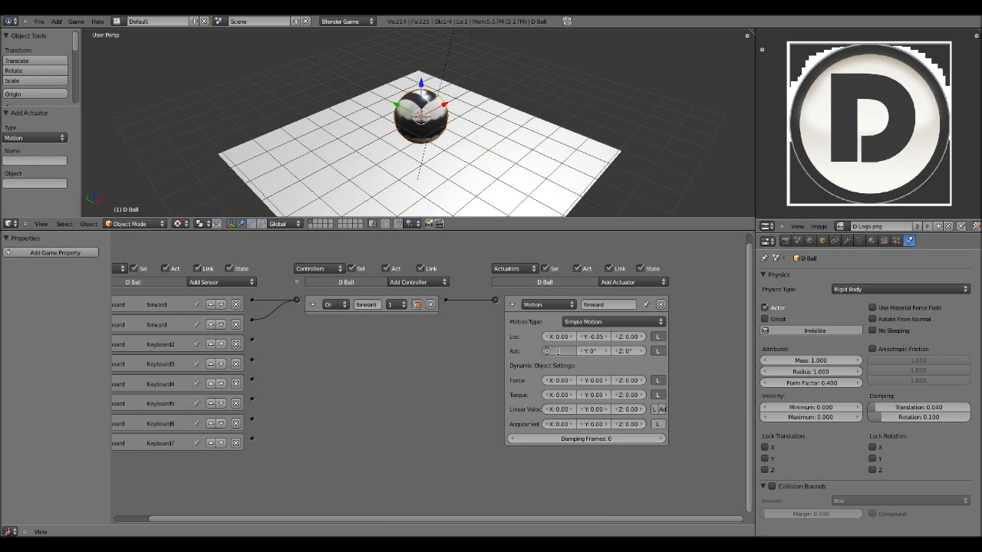
type("5")
key("Return")
left_click(592, 381)
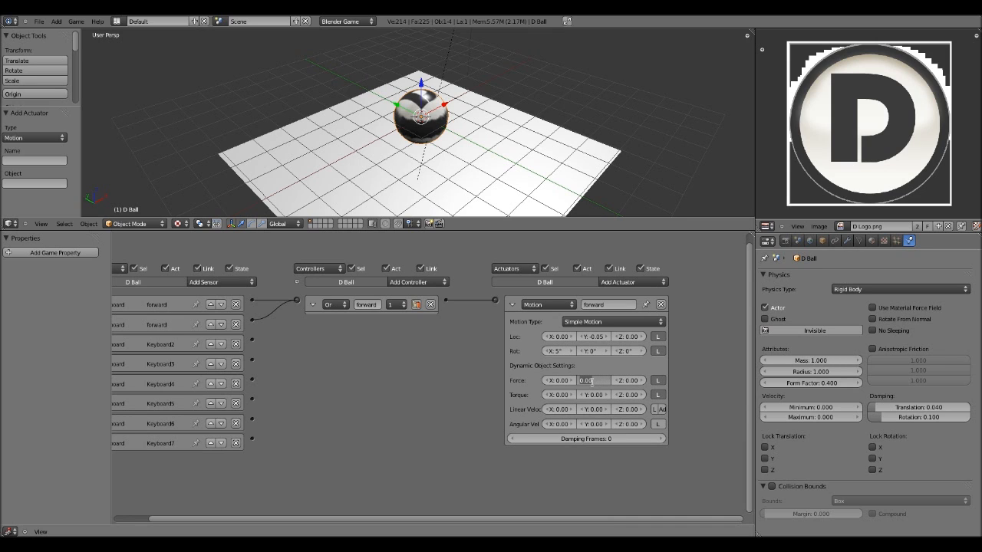
type("-10")
key("Return")
Reset the "forward" actuator's Y force and X rotation to 0.
middle_click_drag(486, 210, 460, 155)
scroll(461, 155, "down", 2)
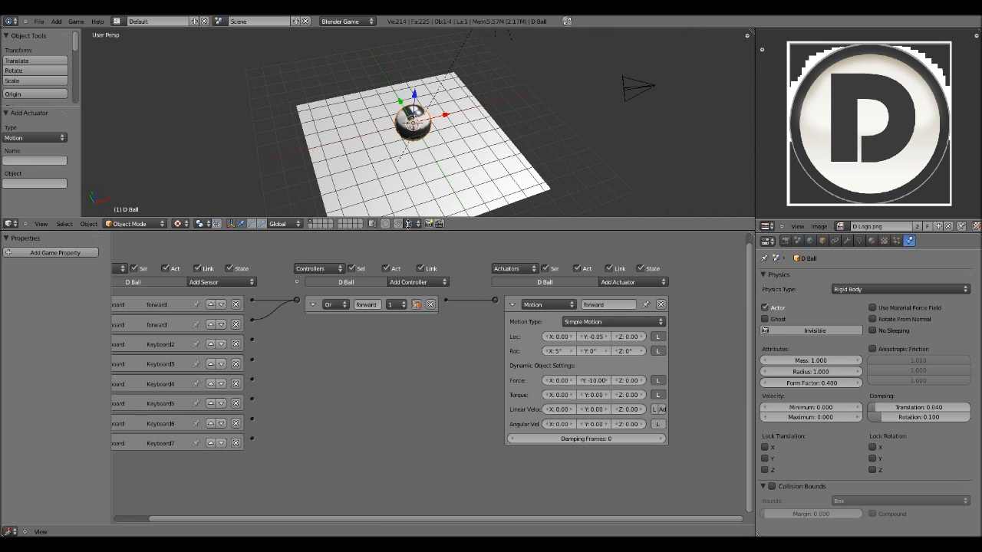
middle_click_drag(399, 204, 528, 149)
middle_click_drag(387, 188, 403, 163)
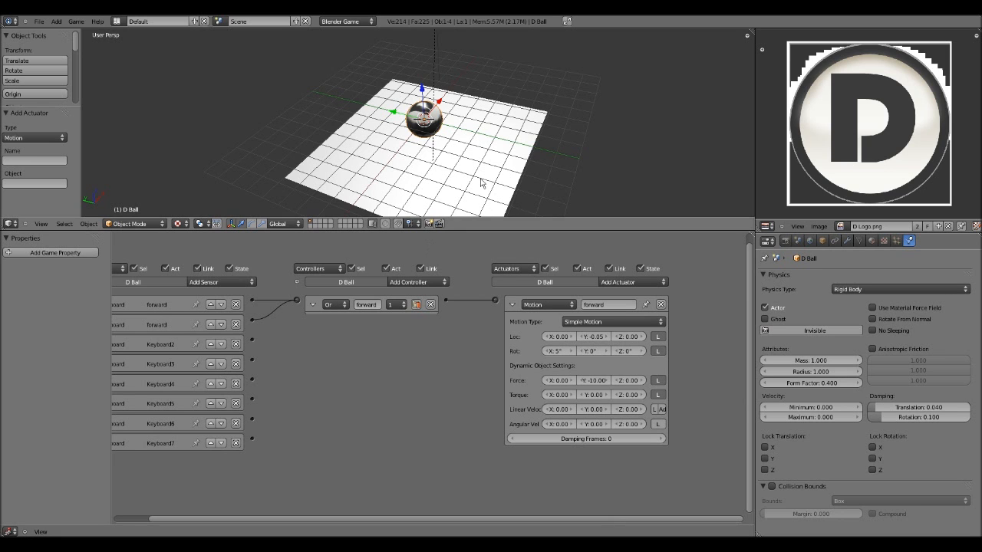
middle_click_drag(460, 176, 473, 146)
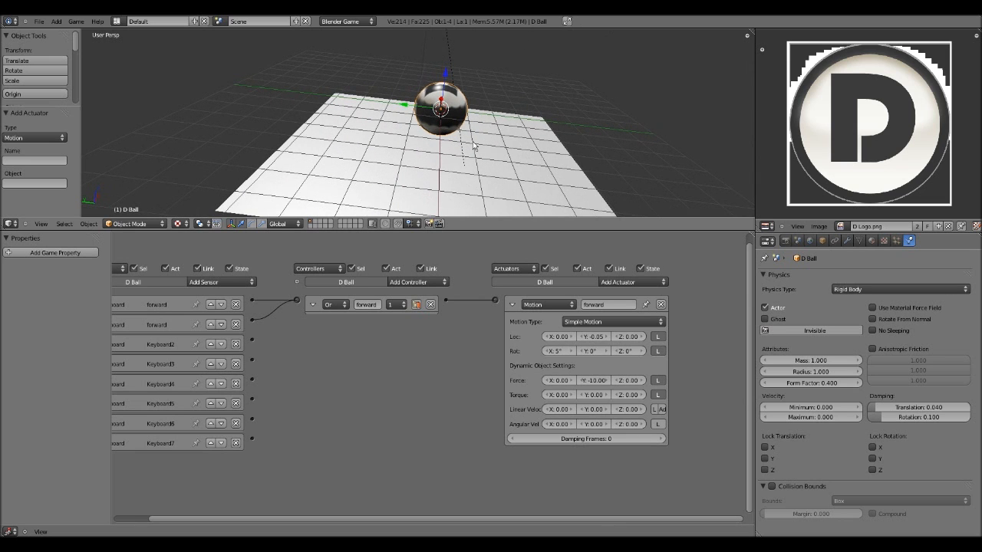
scroll(474, 146, "down", 3)
left_click(588, 380)
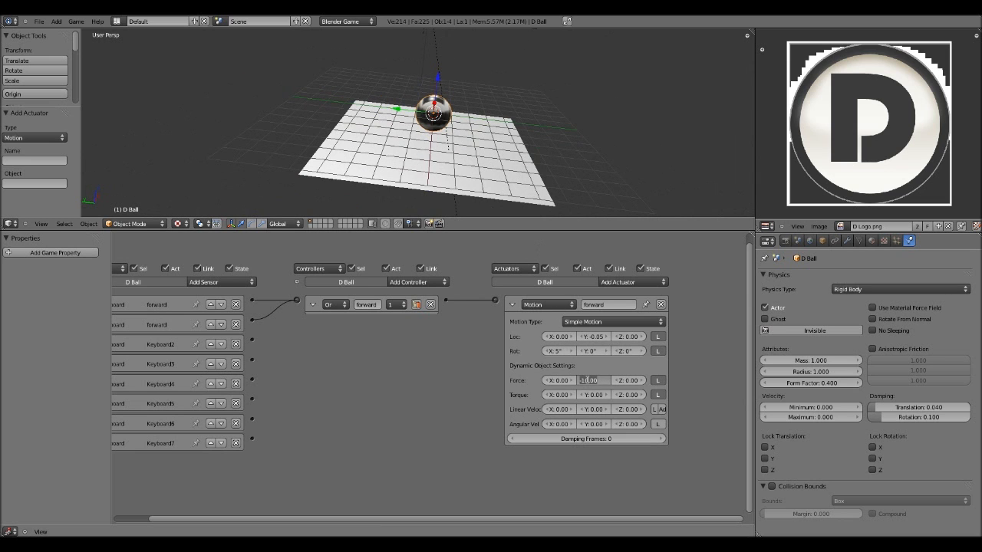
type("0")
key("Return")
left_click(560, 349)
type("0")
key("Return")
Run the game to test the ball's forward movement, and stop it again.
middle_click_drag(480, 201, 454, 156)
key("p")
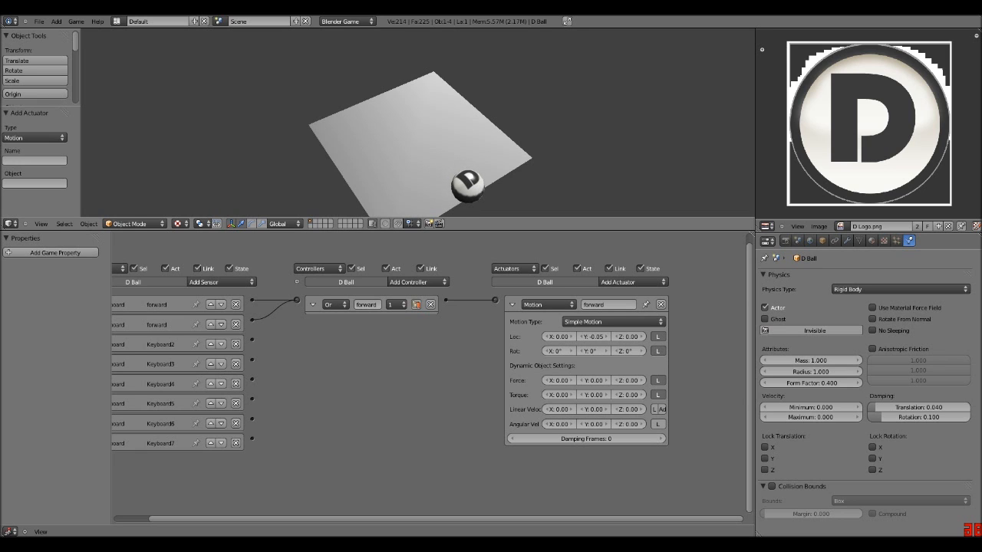
key("Escape")
Set the "forward" actuator's Y location value to 0.05 and test the ball's movement in the running game.
left_click(595, 337)
type("0")
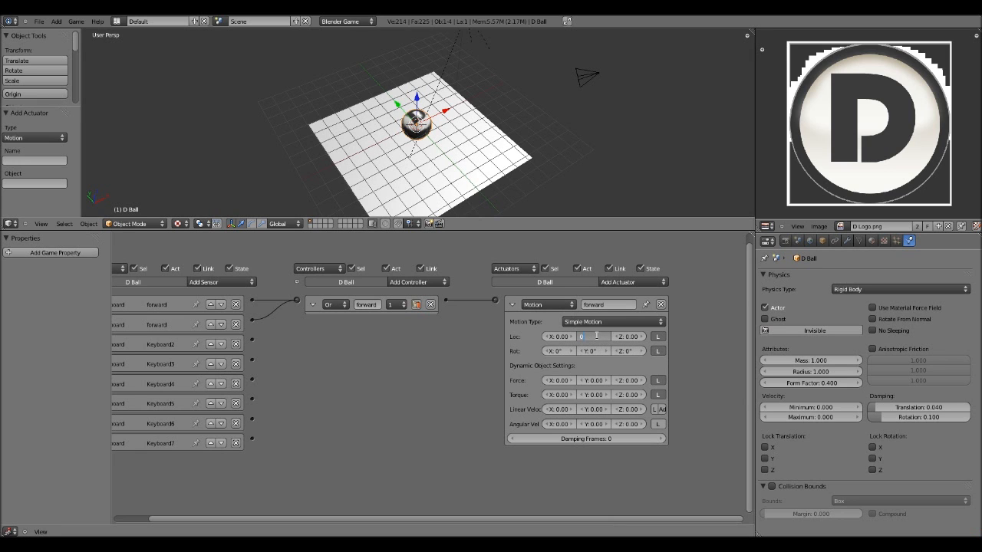
type(".05")
key("Return")
key("p")
middle_click_drag(636, 149, 440, 169)
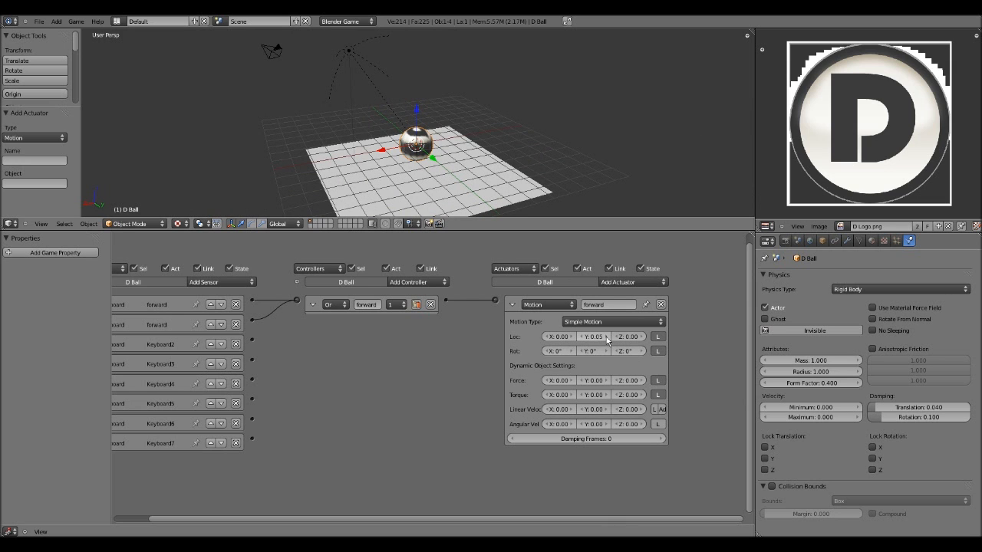
Run the game from a different viewing angle and test the ball's forward movement.
middle_click_drag(250, 214, 526, 207)
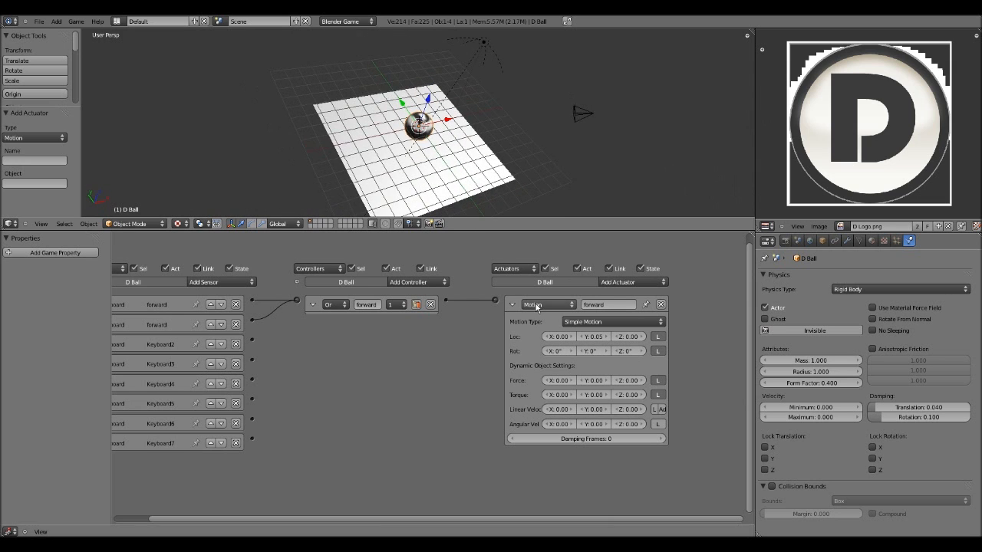
key("p")
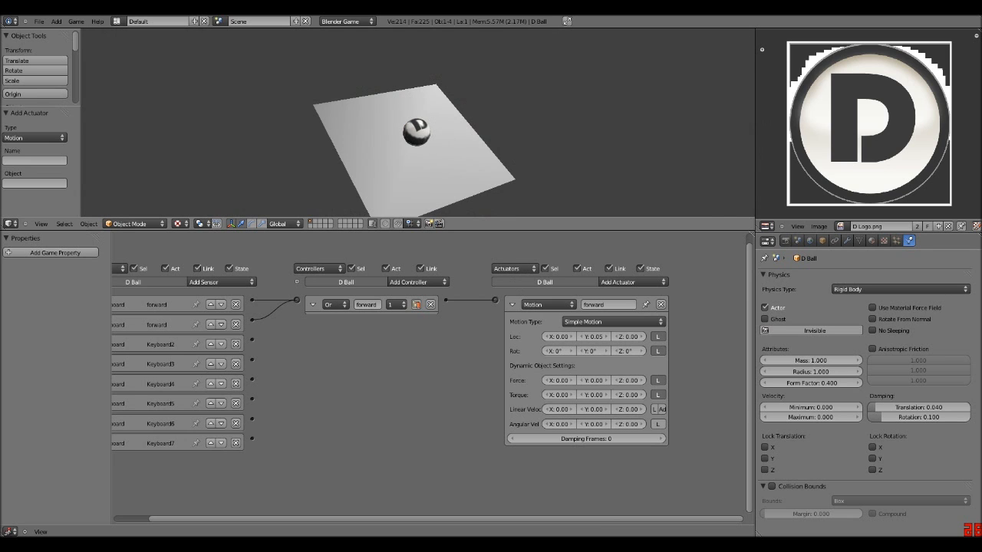
key("w")
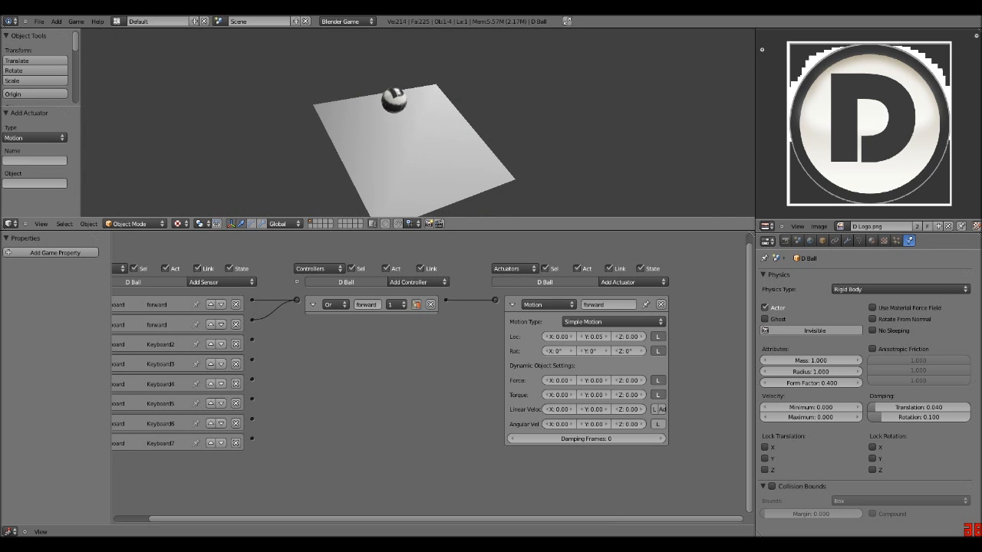
key("Escape")
Run the game once more from a closer angle, stop it, and enlarge the 3D viewport.
middle_click_drag(499, 115, 520, 158)
scroll(433, 95, "up", 4)
scroll(491, 150, "down", 1)
middle_click_drag(403, 132, 448, 135)
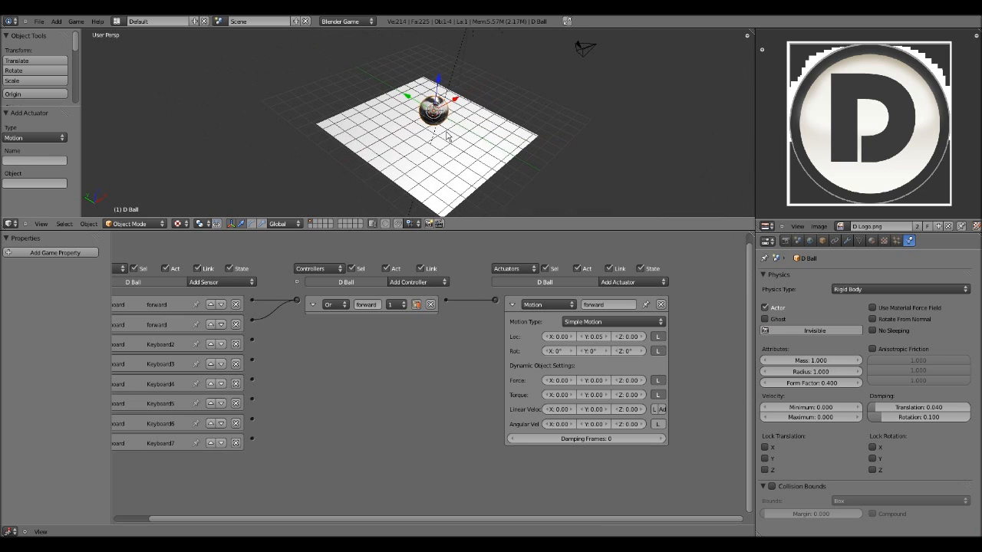
key("p")
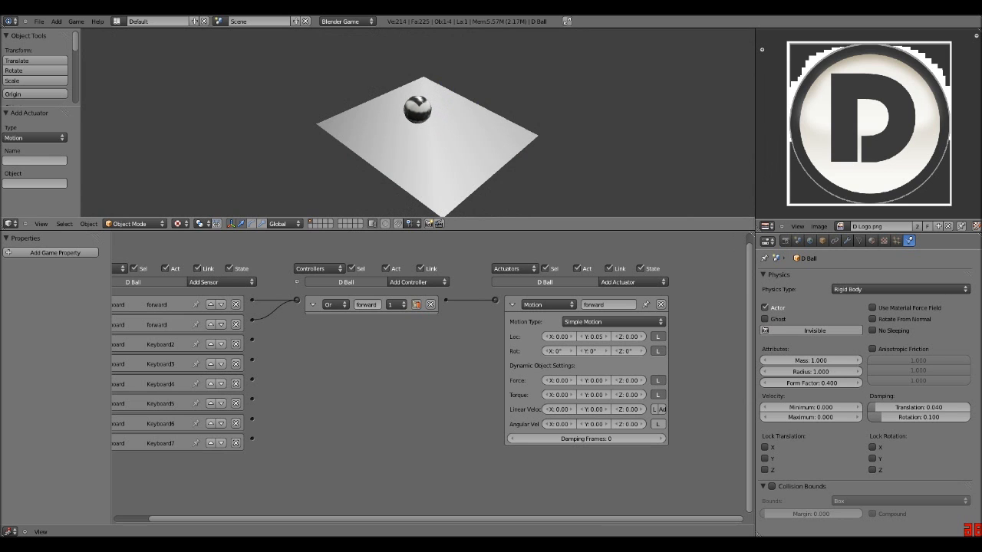
key("Escape")
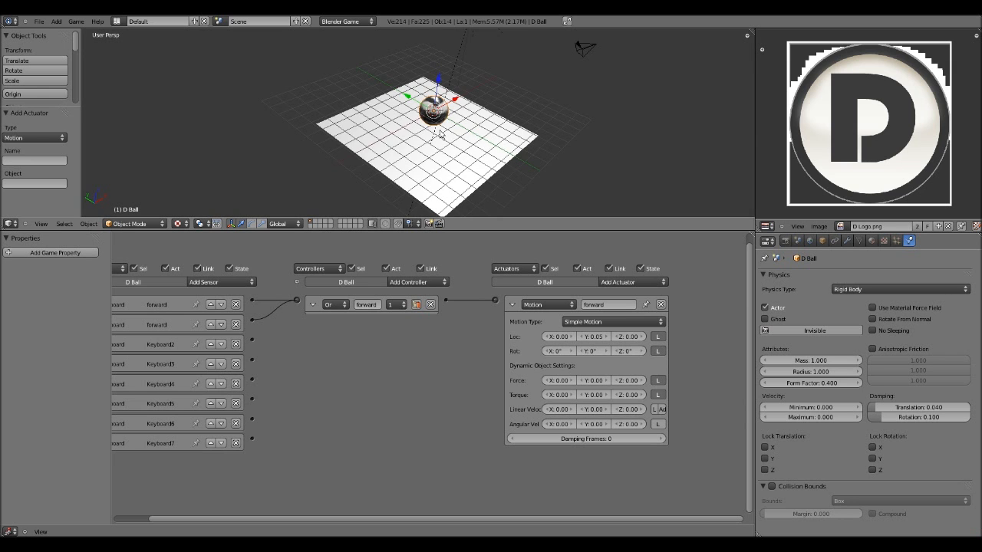
left_click_drag(496, 224, 507, 297)
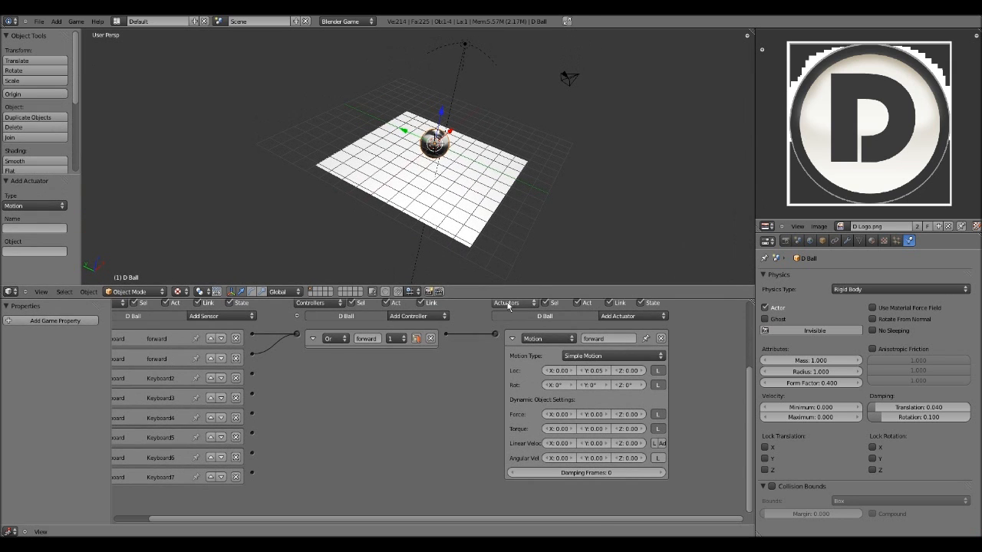
Set the "forward" actuator's X rotation to 5° and test it in the running game.
left_click(558, 386)
type("5")
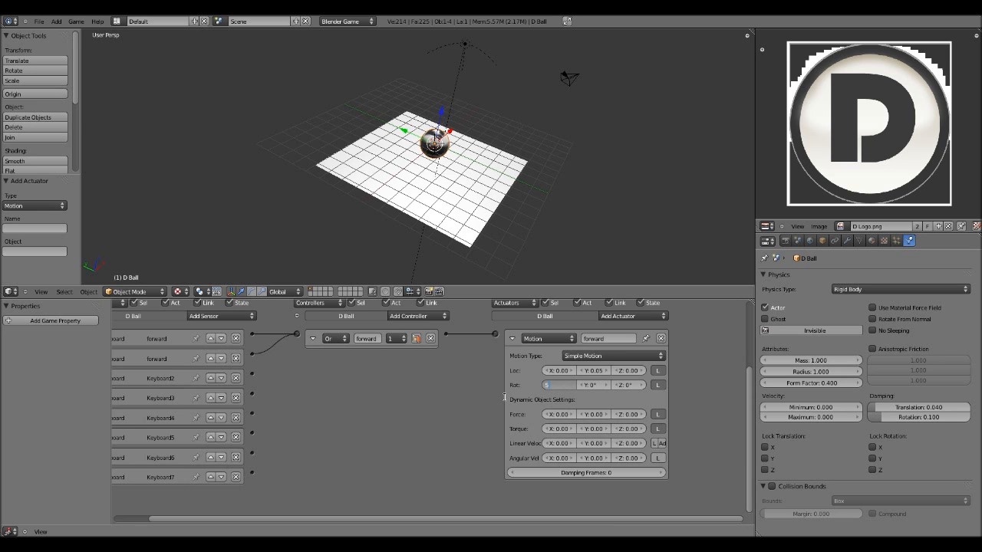
key("Return")
key("p")
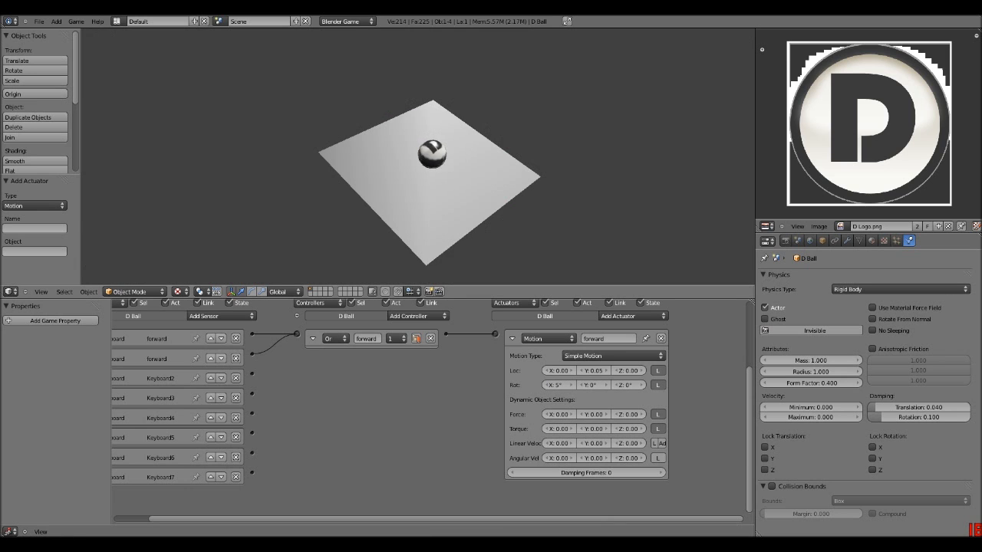
key("Escape")
Set the "forward" actuator's X rotation to -5° and test the ball in the running game.
left_click(549, 385)
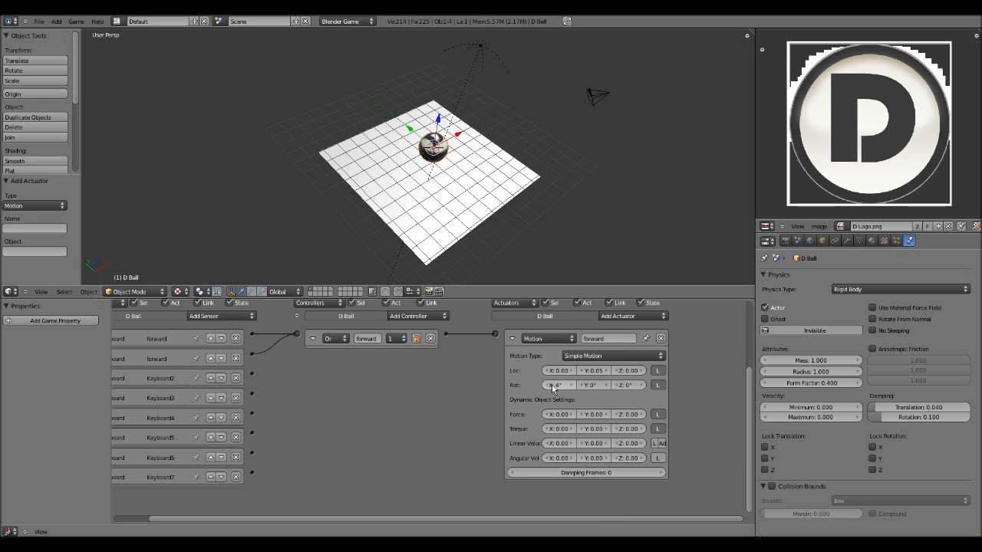
left_click(553, 385)
type("-5")
key("Return")
middle_click_drag(438, 233, 409, 189)
key("p")
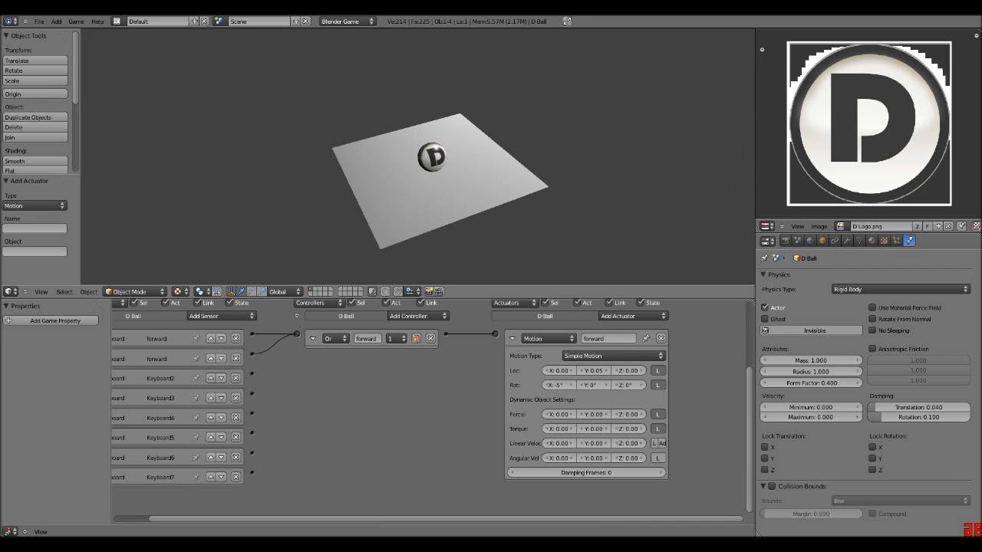
key("Escape")
Check the ball's roll direction when moving forward by running the game from a closer view.
middle_click_drag(417, 148, 462, 140)
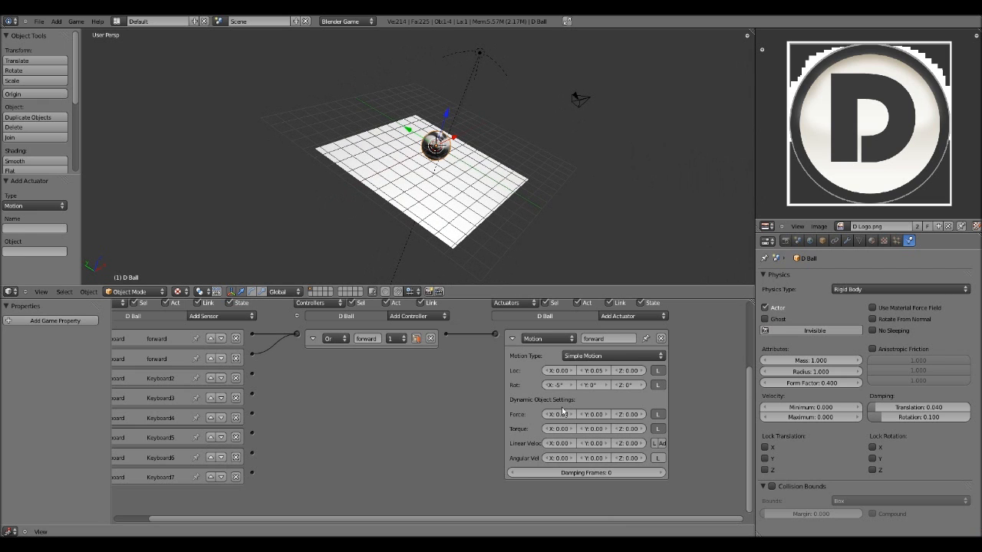
mouse_move(465, 208)
middle_mouse_down()
mouse_move(380, 155)
mouse_move(491, 193)
mouse_move(499, 214)
mouse_move(511, 191)
mouse_move(473, 182)
mouse_move(471, 192)
middle_mouse_up()
scroll(388, 174, "up", 2)
key("p")
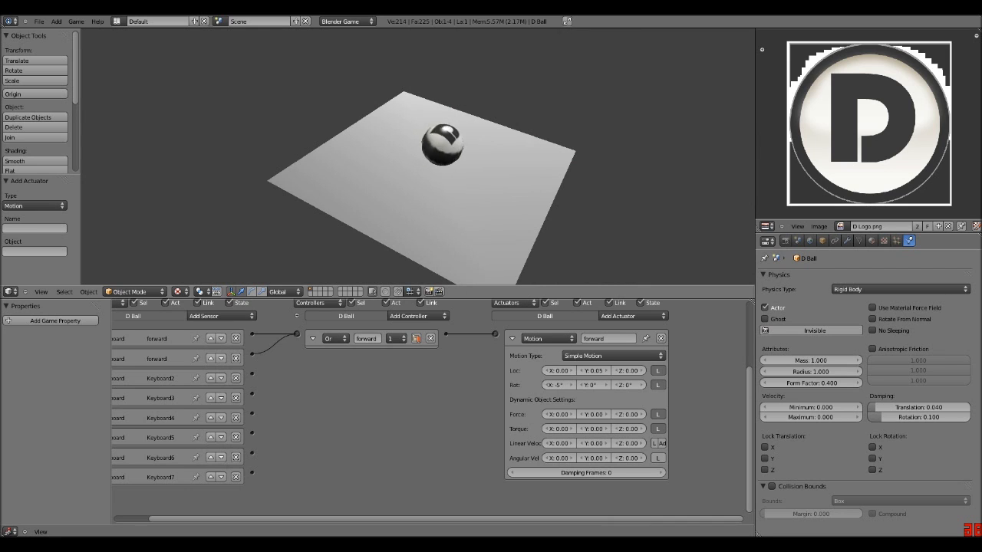
key("w")
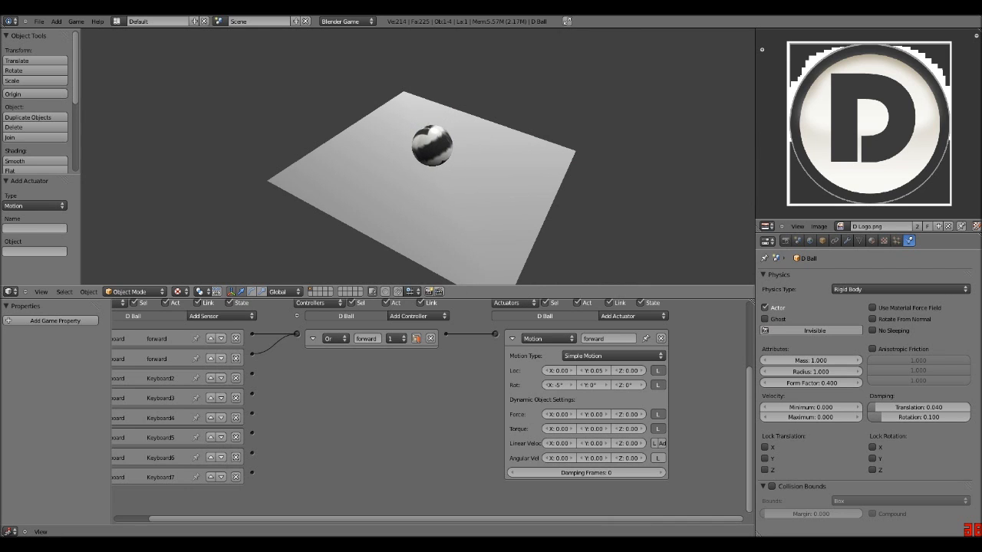
key("Escape")
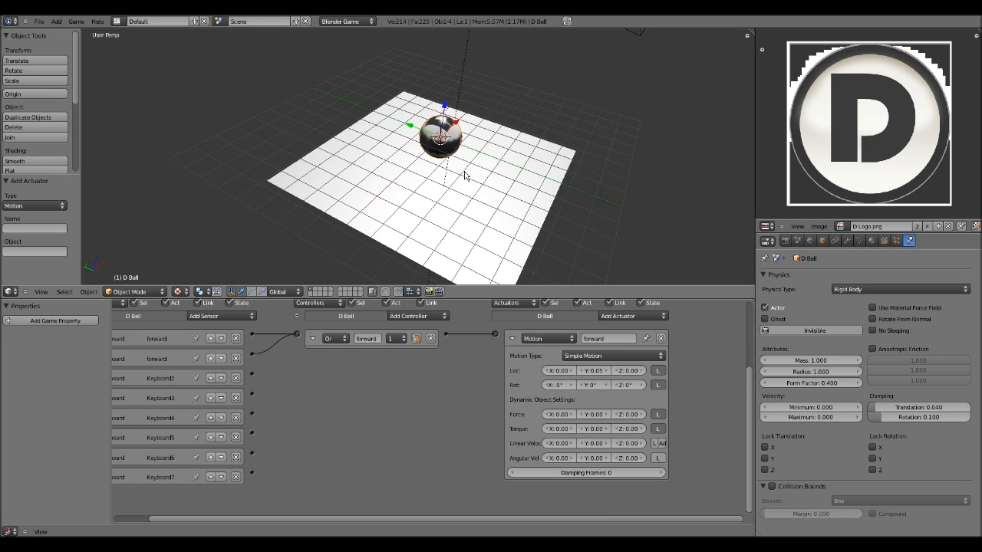
Turn off local coordinates for the "forward" actuator's location and rotation, and test the ball in the running game.
left_click(659, 385)
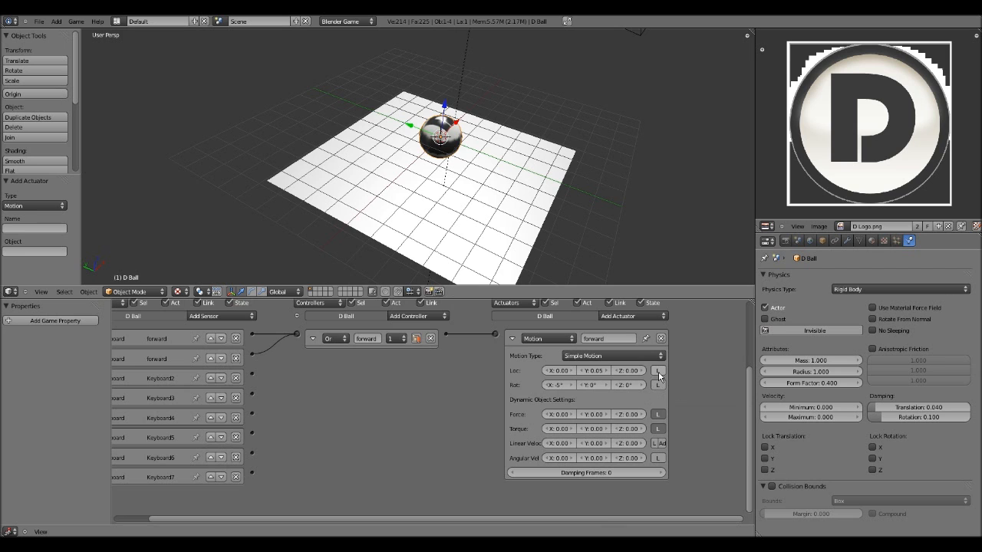
middle_click_drag(492, 230, 505, 187)
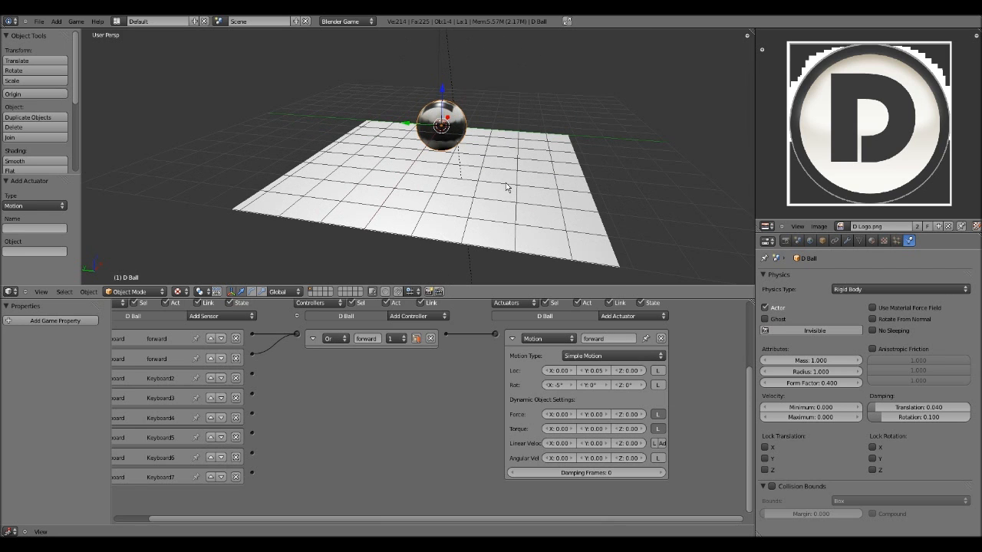
scroll(460, 184, "down", 5)
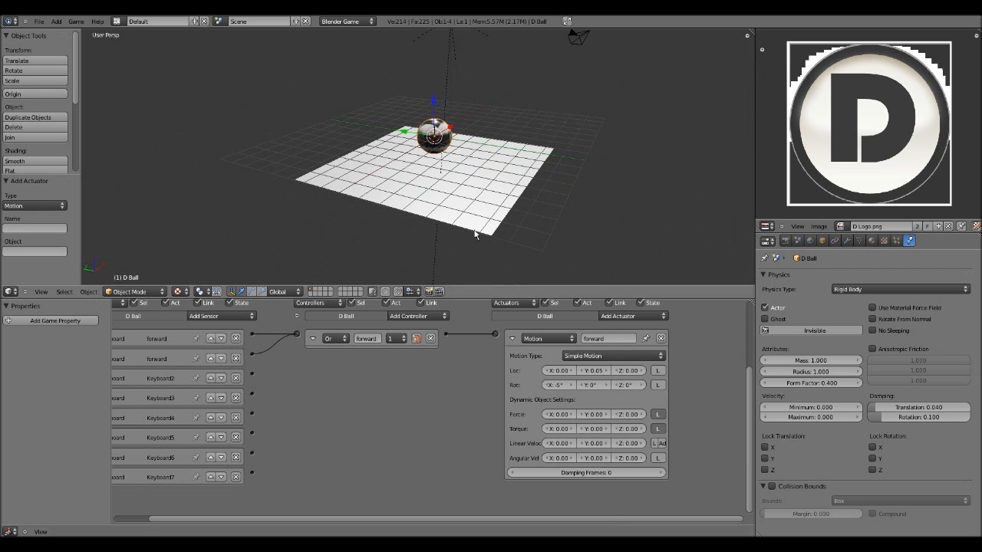
middle_click_drag(475, 234, 452, 201)
key("p")
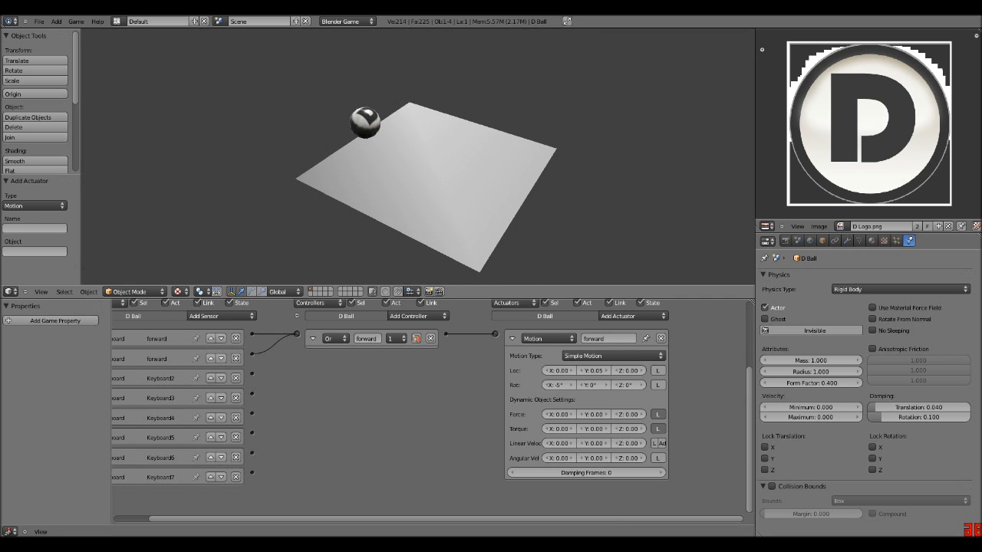
key("Escape")
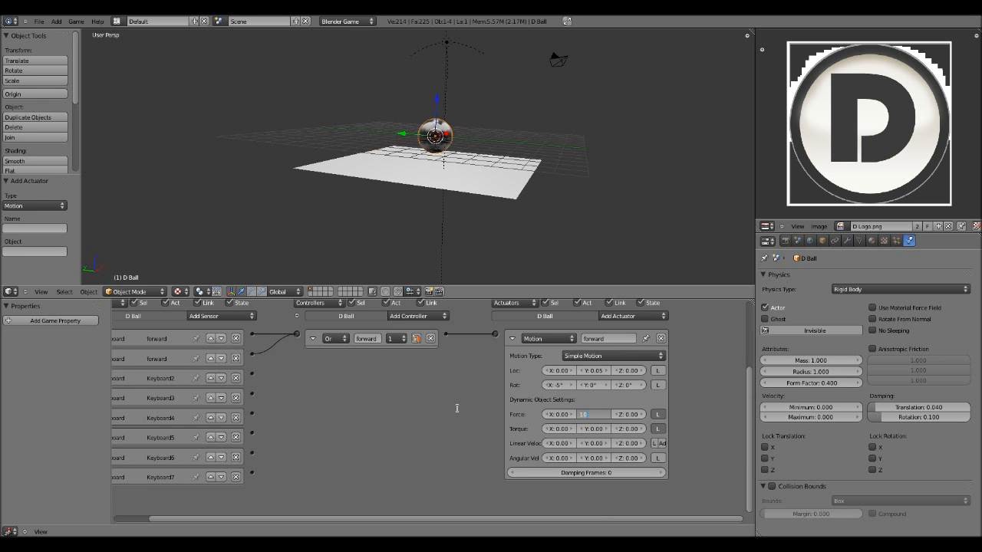
Set the "forward" actuator's Y force to 10 and test the forward movement in the running game.
middle_click_drag(375, 120, 496, 163)
scroll(491, 160, "down", 2)
key("p")
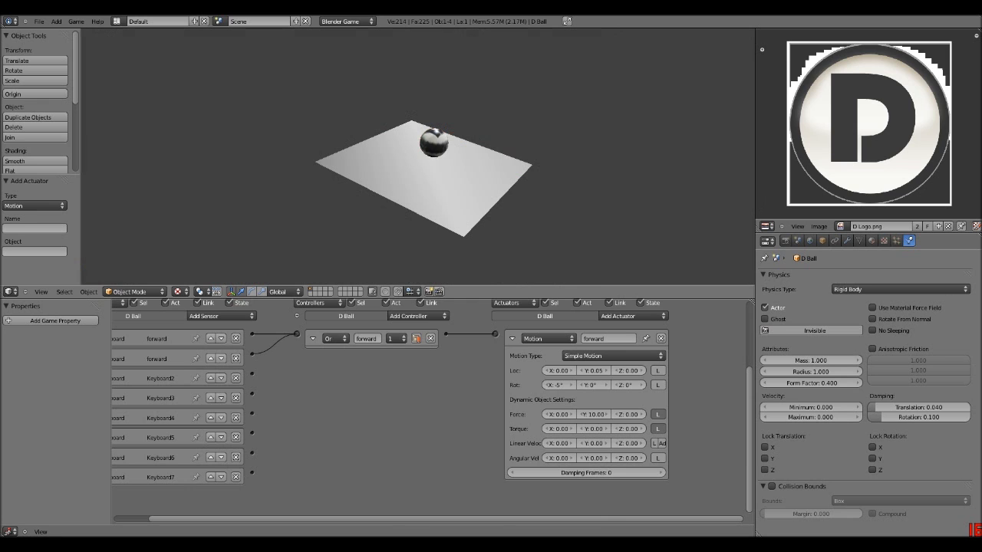
key("w")
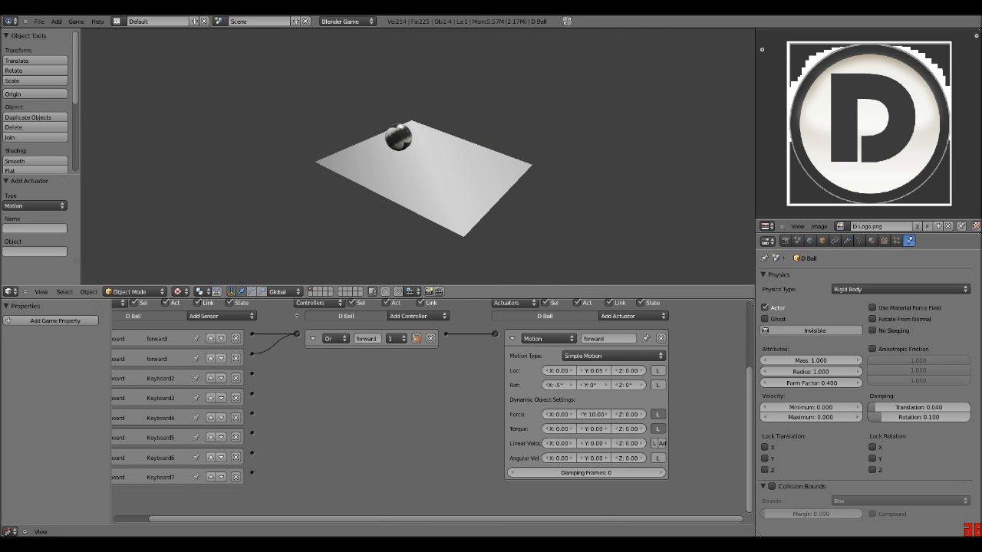
key("Escape")
Turn off local coordinates for the "forward" actuator's force and collapse that actuator.
middle_click_drag(463, 192, 426, 153)
middle_click_drag(424, 149, 459, 133)
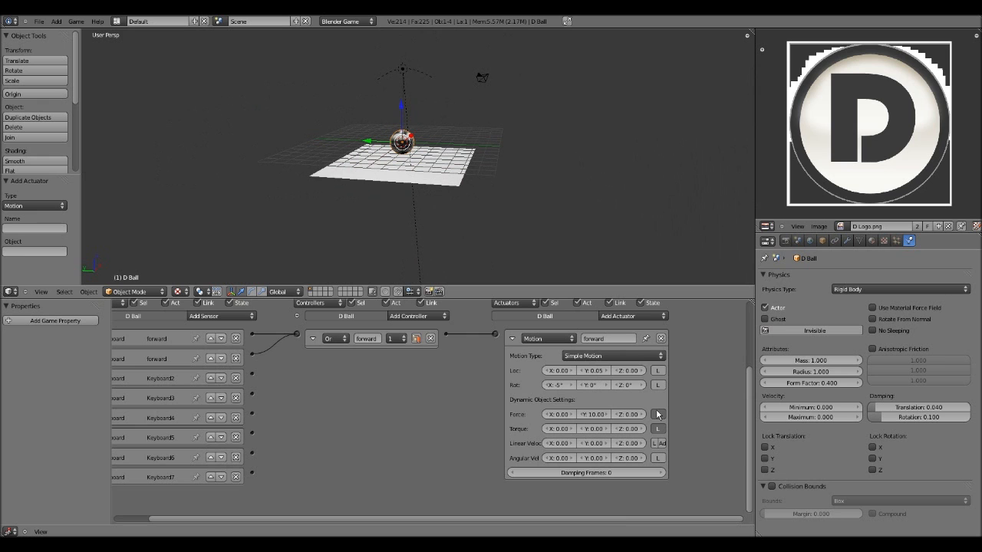
mouse_move(495, 185)
middle_mouse_down()
mouse_move(520, 145)
mouse_move(506, 178)
middle_mouse_up()
scroll(506, 178, "up", 3)
middle_click_drag(417, 176, 471, 162)
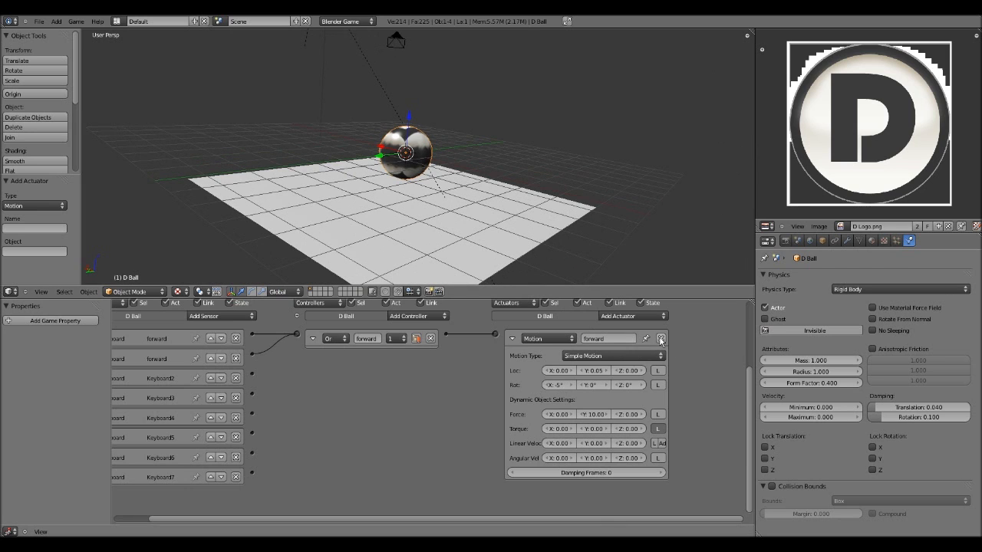
left_click(513, 338)
Add a second Or controller and connect the Keyboard2 and Keyboard3 sensors to it.
key("Home")
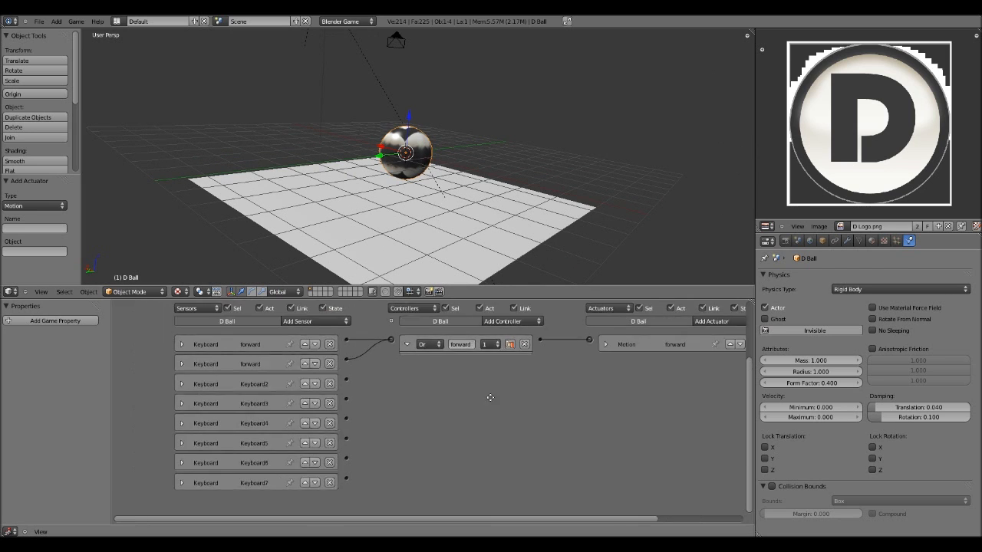
left_click(539, 336)
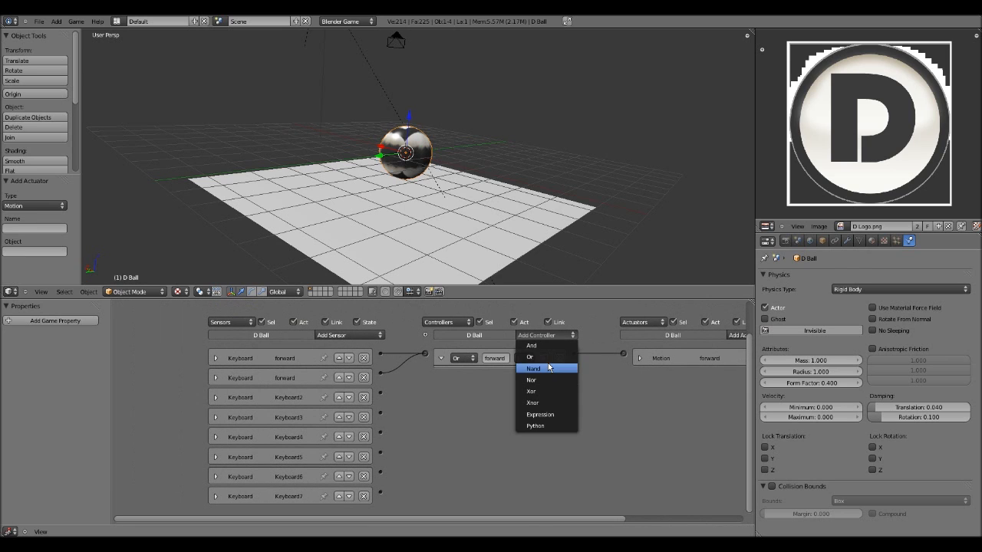
left_click(544, 357)
left_click_drag(381, 393, 429, 378)
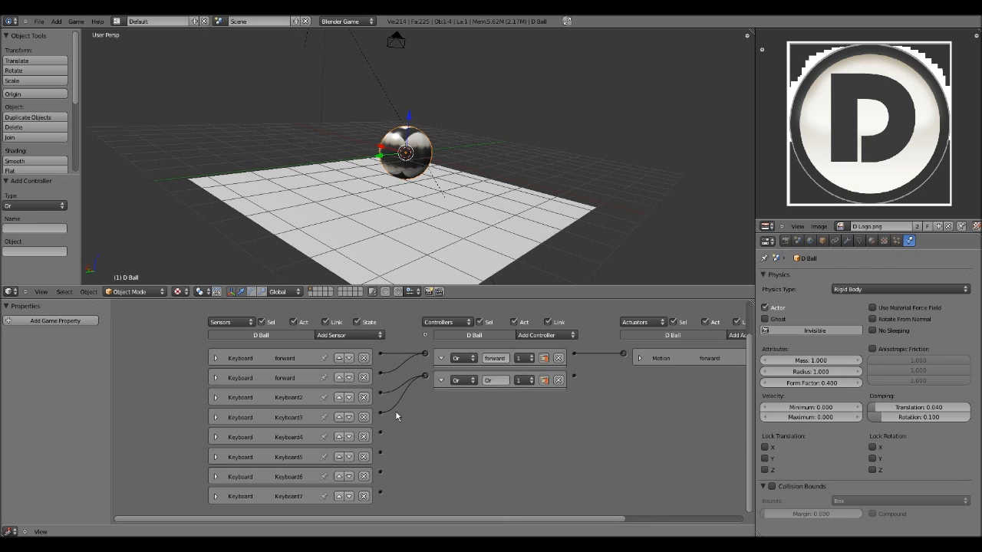
Add a second Motion actuator and connect it to the second Or controller.
middle_click_drag(512, 407, 337, 397)
left_click(566, 326)
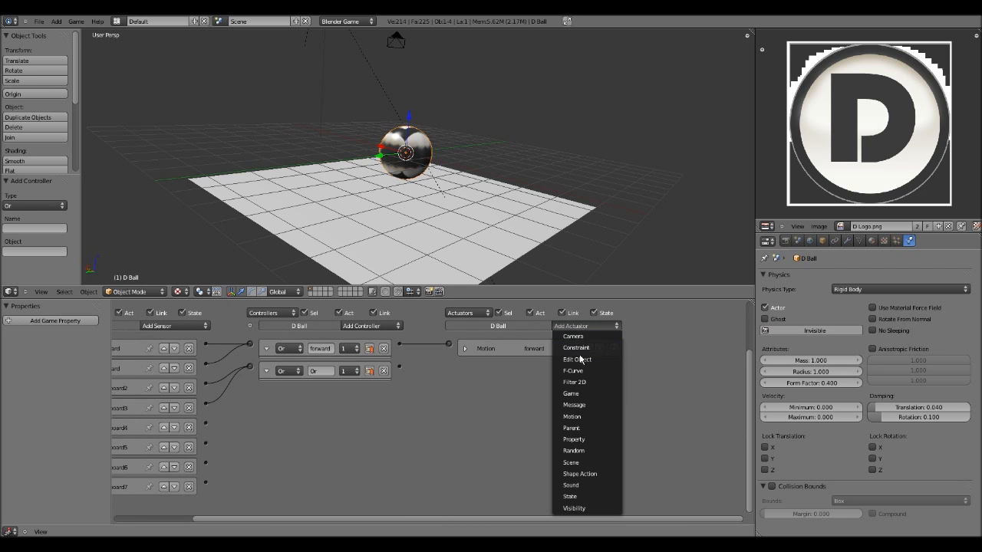
left_click(604, 417)
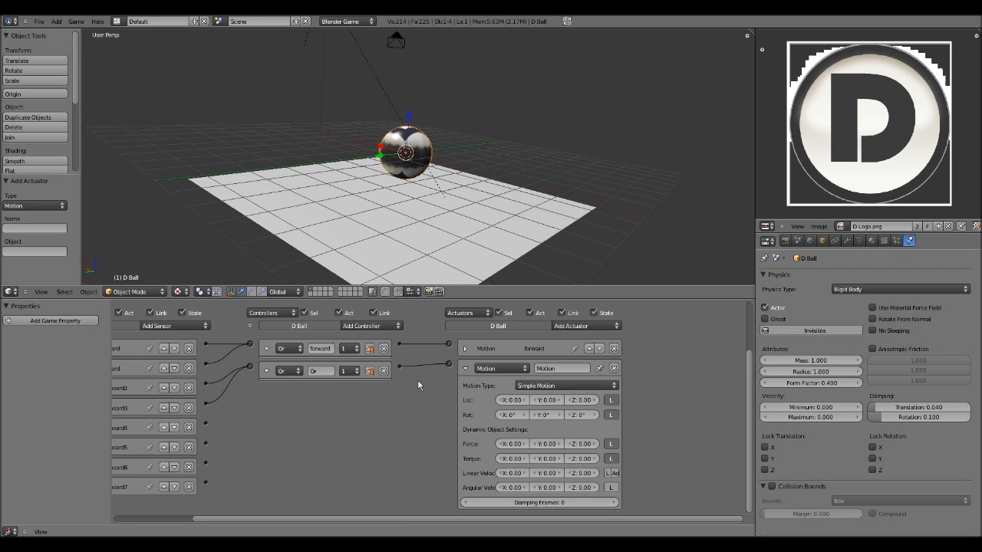
Set the new Motion actuator's Y location to -0.05, X rotation to 5° and Y force to -10, checking the "forward" actuator for reference.
middle_click_drag(417, 380, 384, 362)
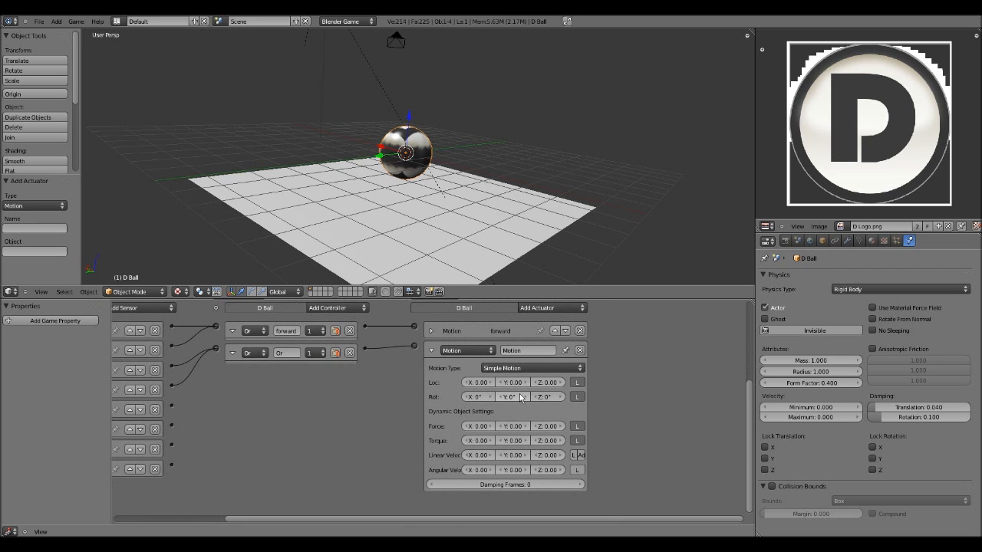
middle_click_drag(491, 277, 411, 242)
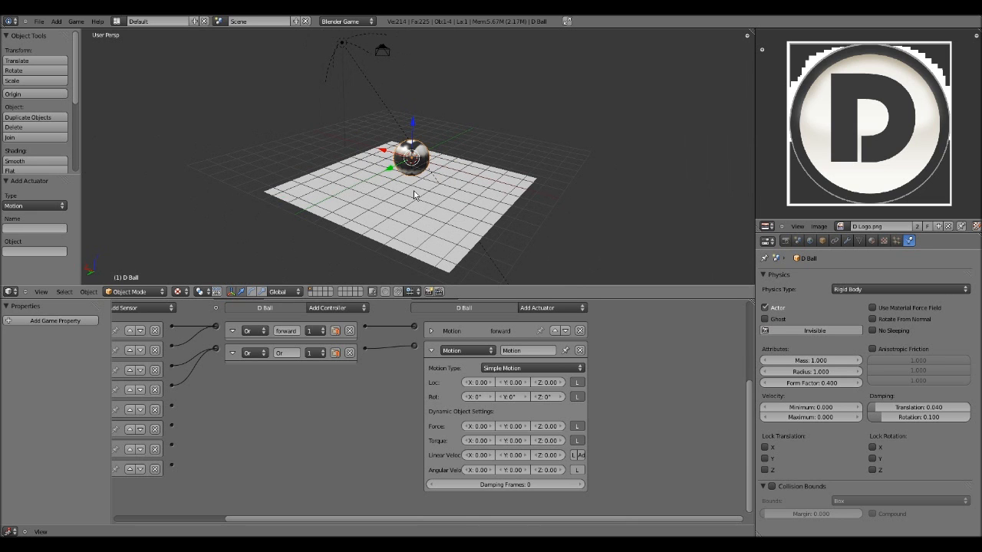
middle_click_drag(412, 193, 437, 188)
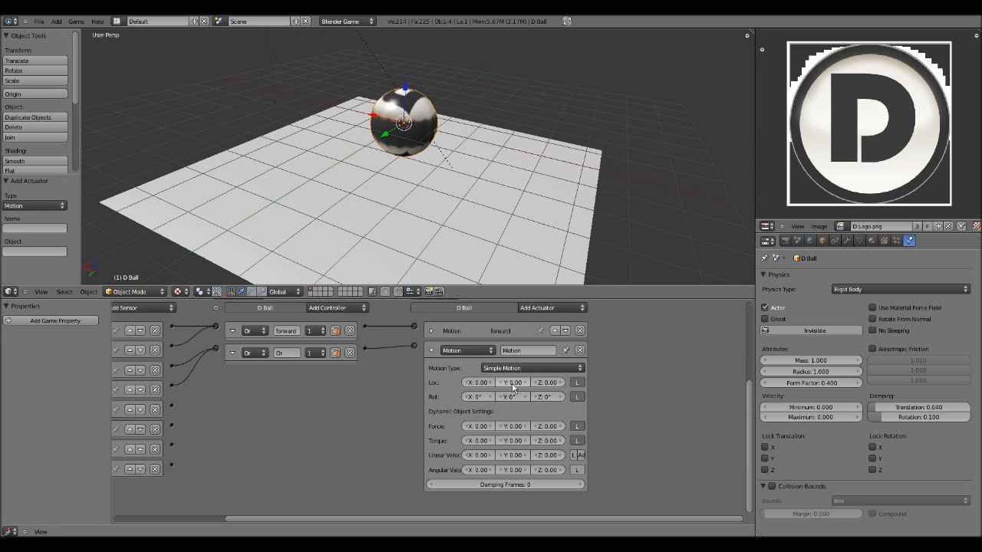
left_click(431, 331)
left_click(432, 332)
key("Return")
left_click(477, 426)
left_click(507, 427)
left_click(432, 350)
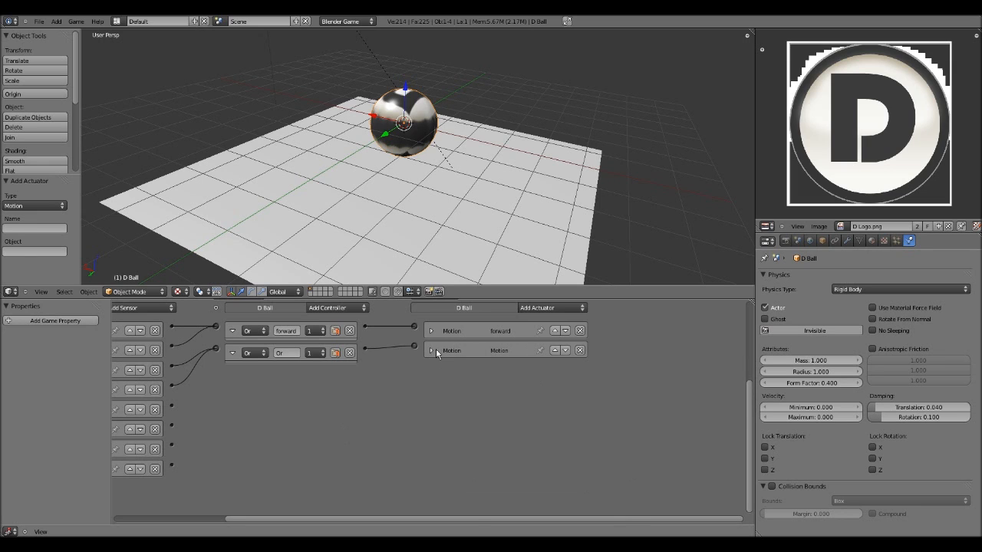
Turn off local coordinates in the new Motion actuator, collapse it, and run the game to test the ball's movement.
left_click(432, 351)
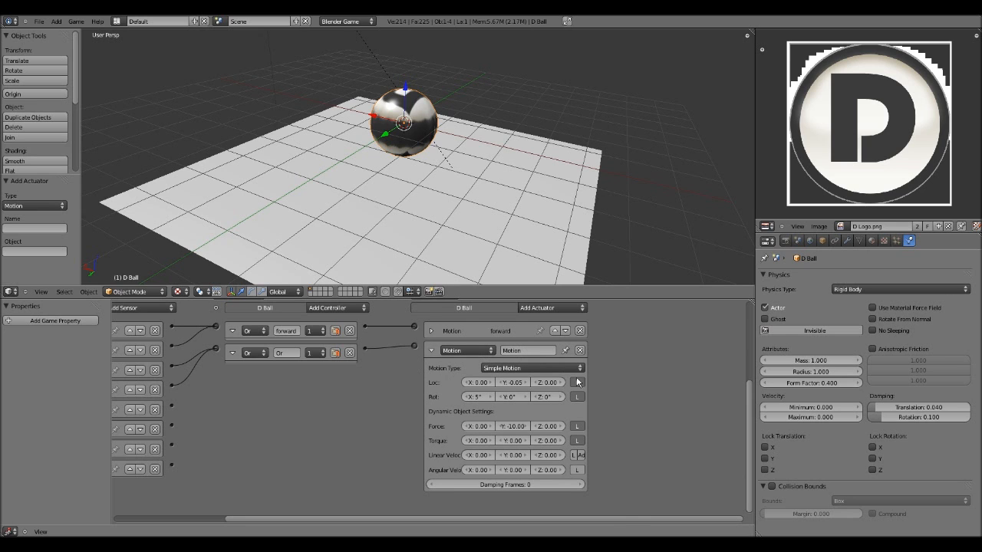
left_click(577, 441)
left_click(432, 351)
scroll(424, 191, "down", 3)
key("p")
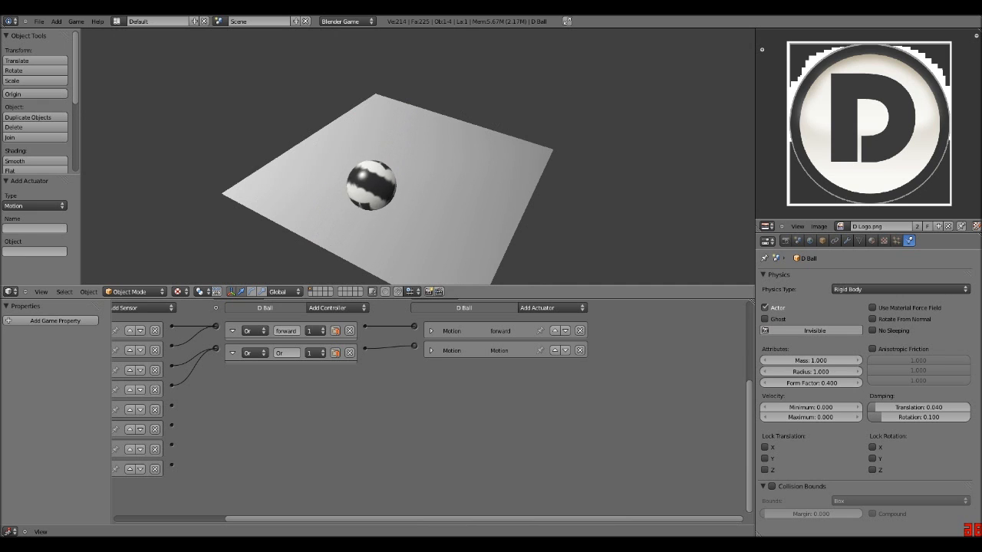
Restart the game, roll the ball forward and backward several times to test both motions, and stop the game.
key("Escape")
middle_click_drag(416, 184, 460, 221)
key("p")
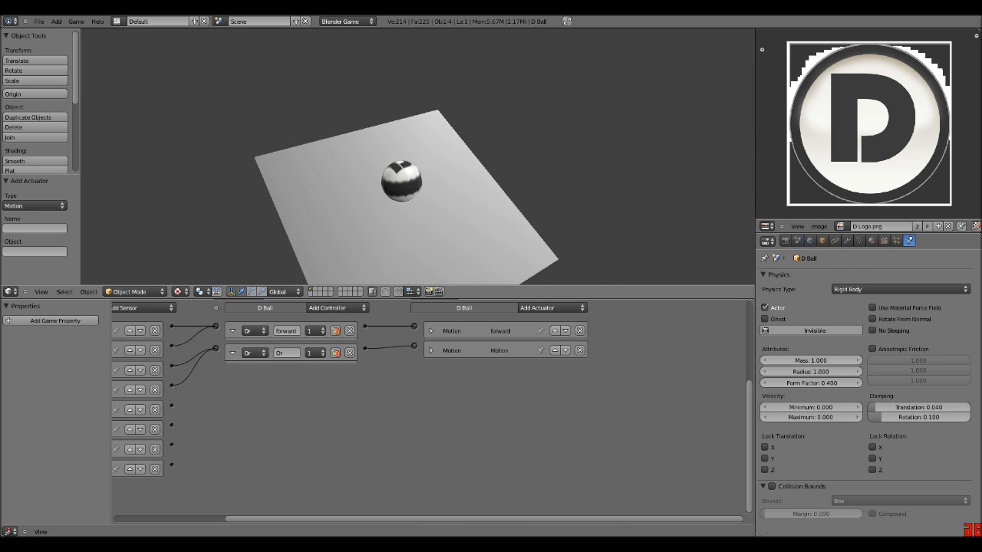
key("Down")
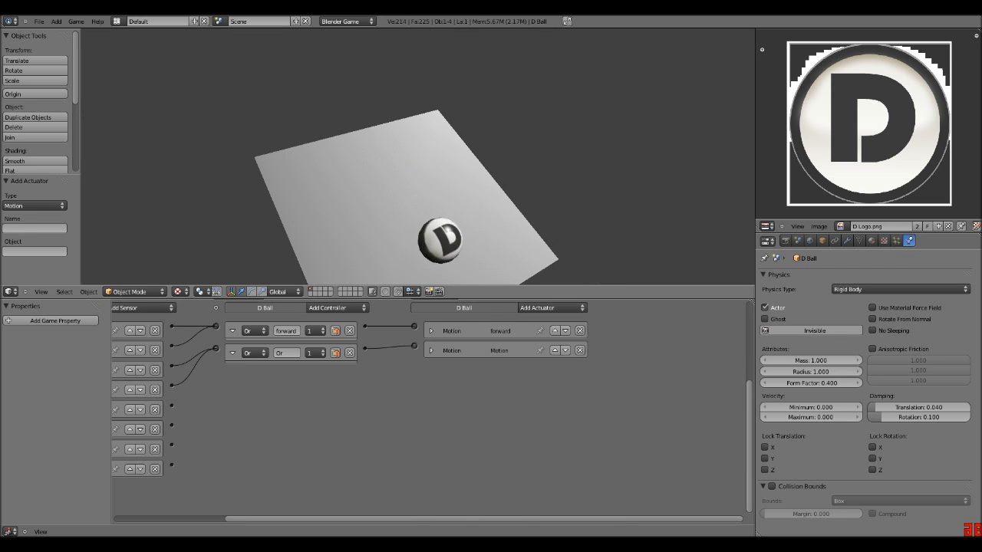
key("Up")
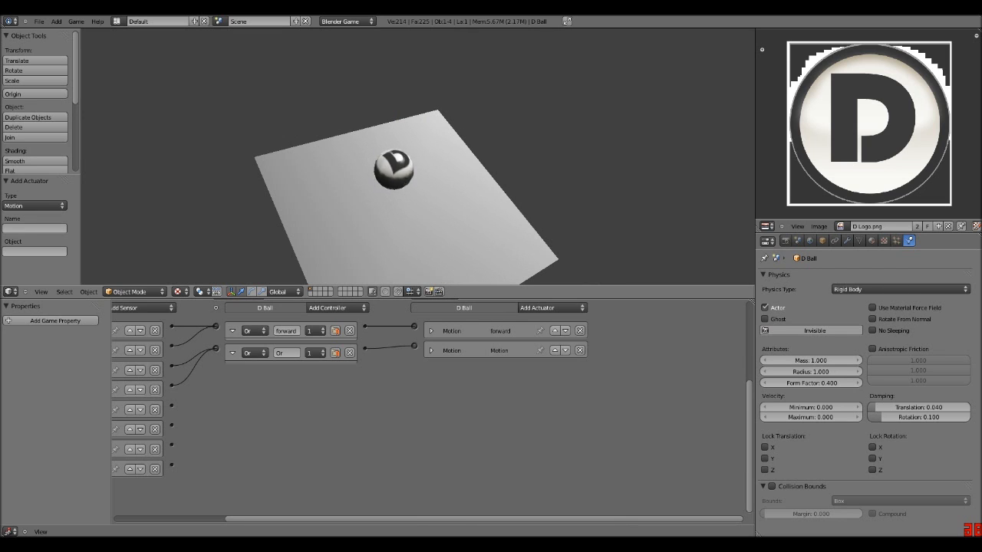
key("Up")
key("Down")
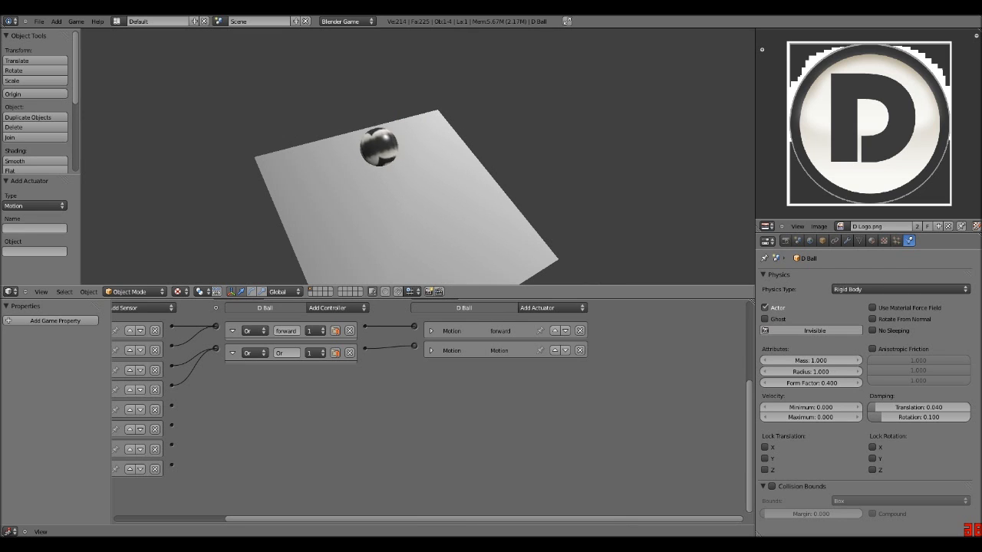
key("Up")
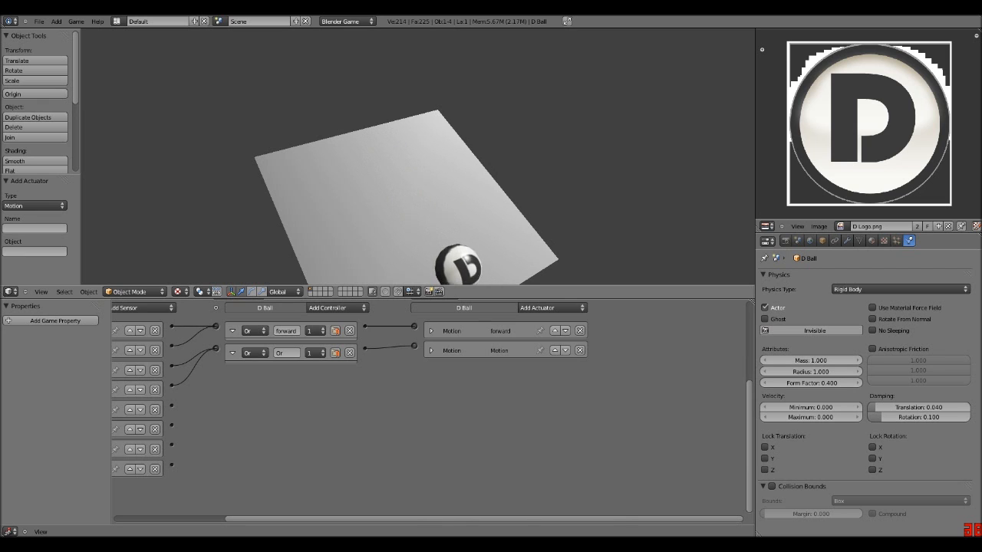
key("Down")
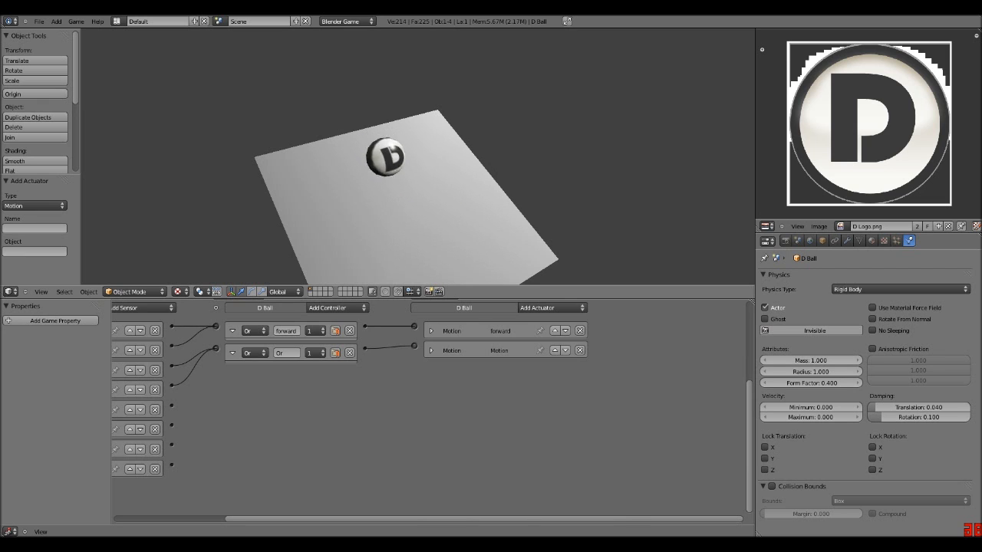
key("Up")
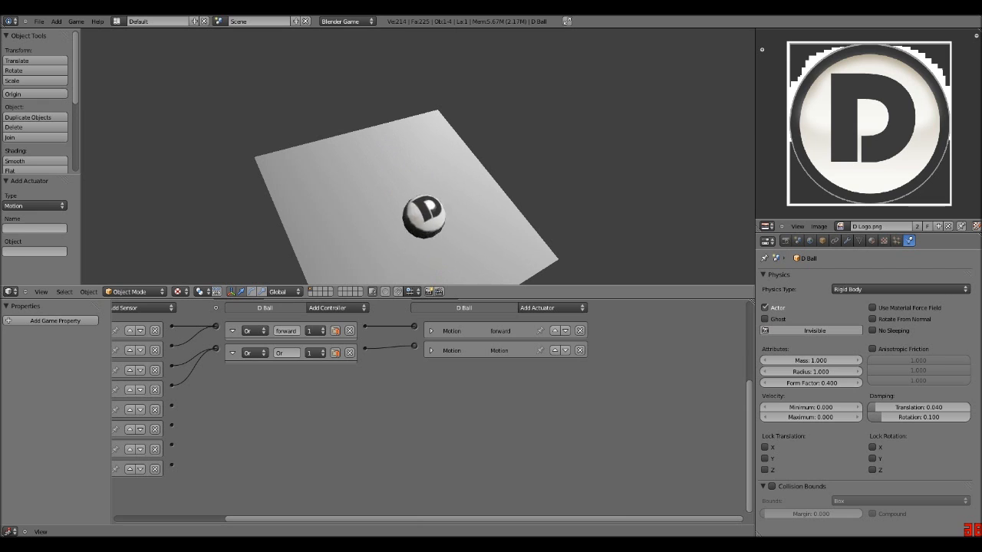
key("Down")
key("Up")
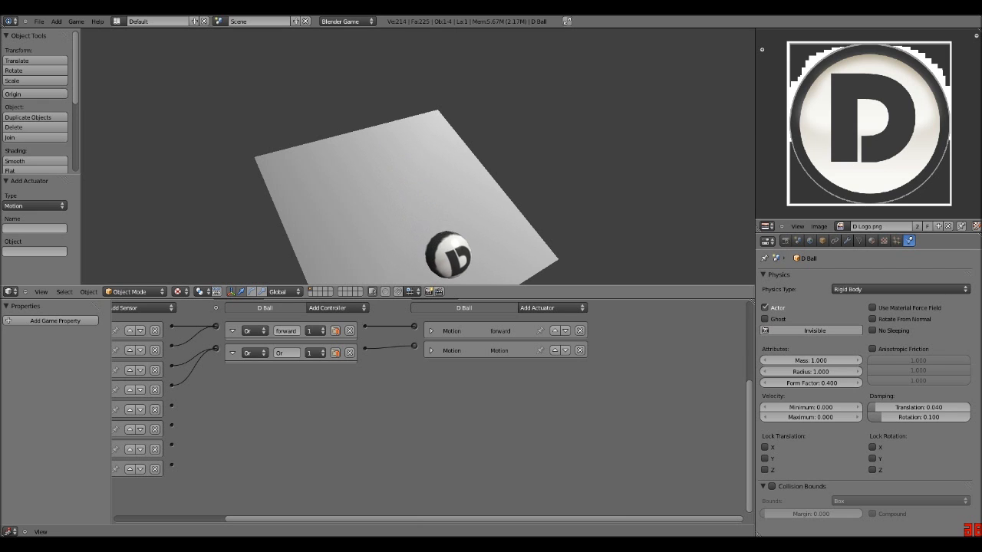
key("Down")
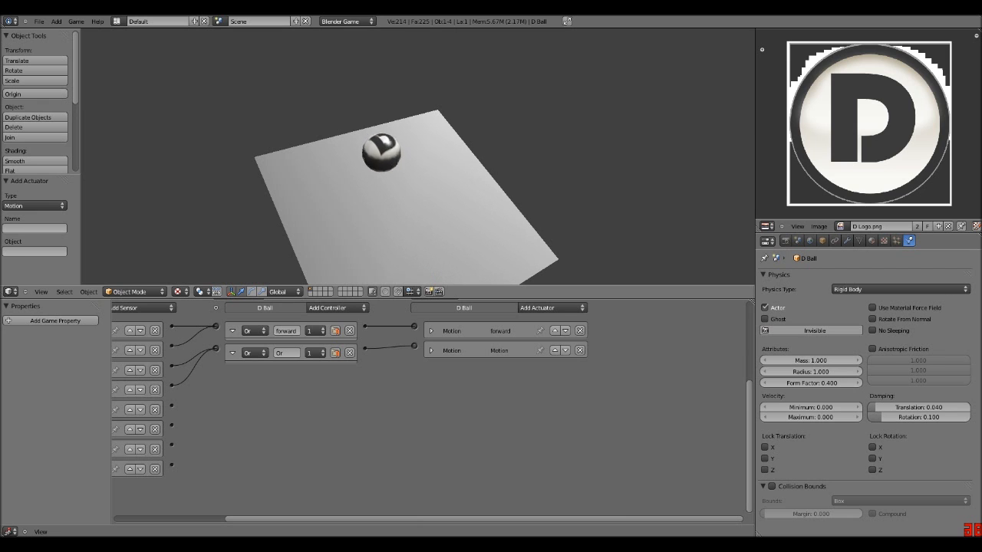
key("Escape")
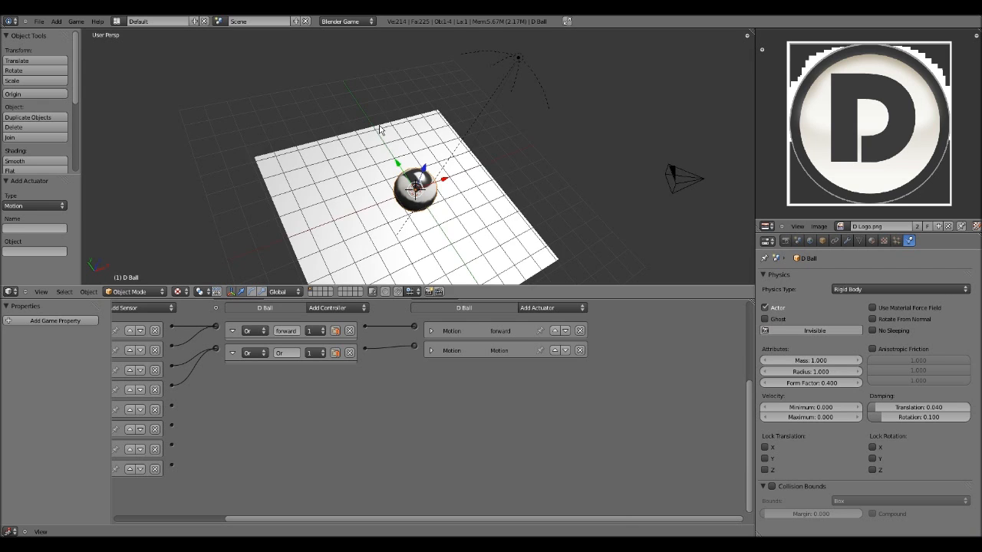
middle_click_drag(379, 129, 532, 181)
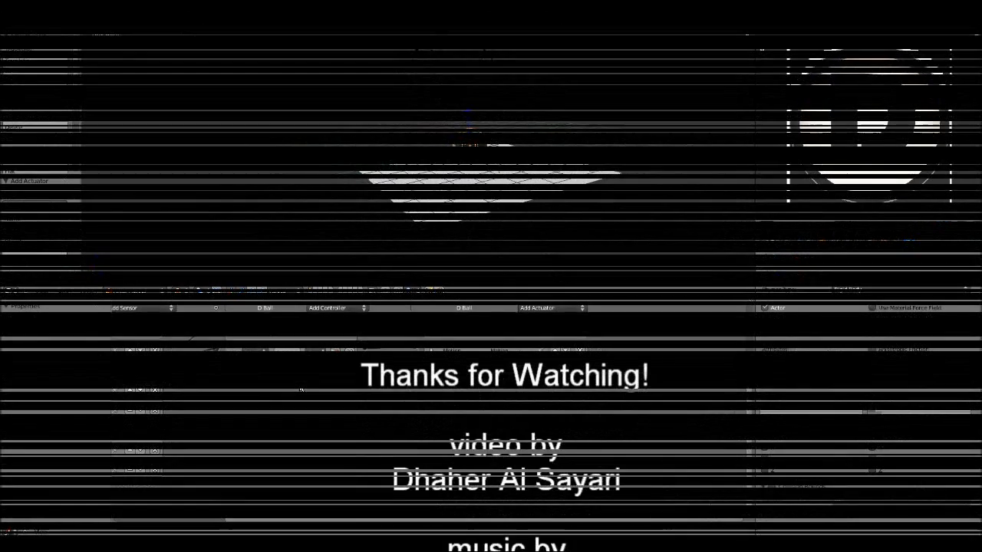